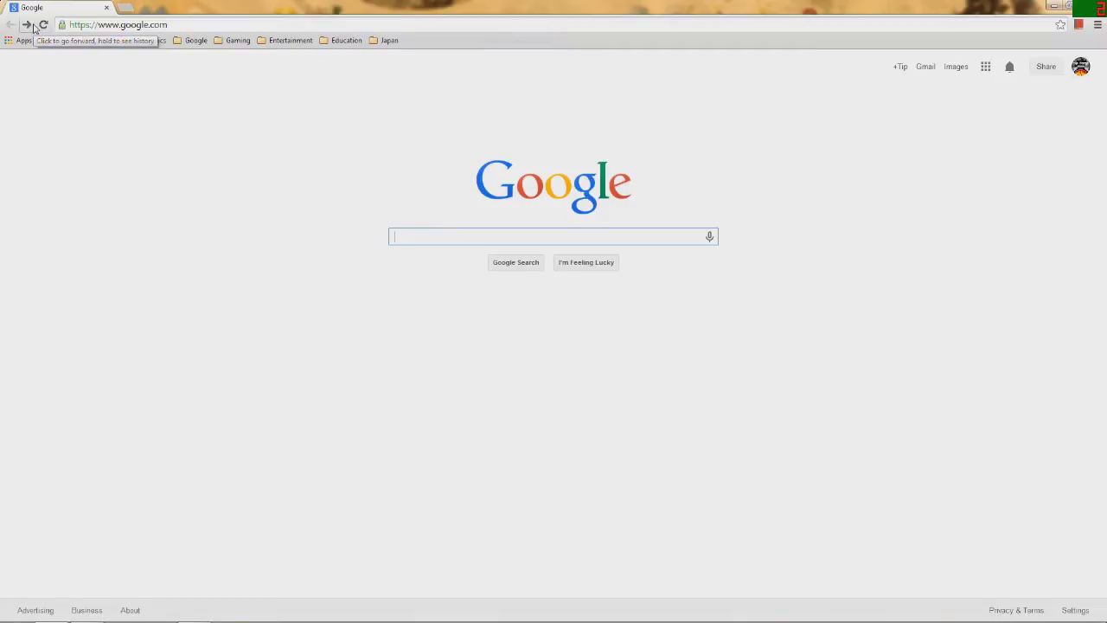
# - Download the free µTorrent Windows installer from utorrent.com via both Free Download buttons
pyautogui.click(27, 24)
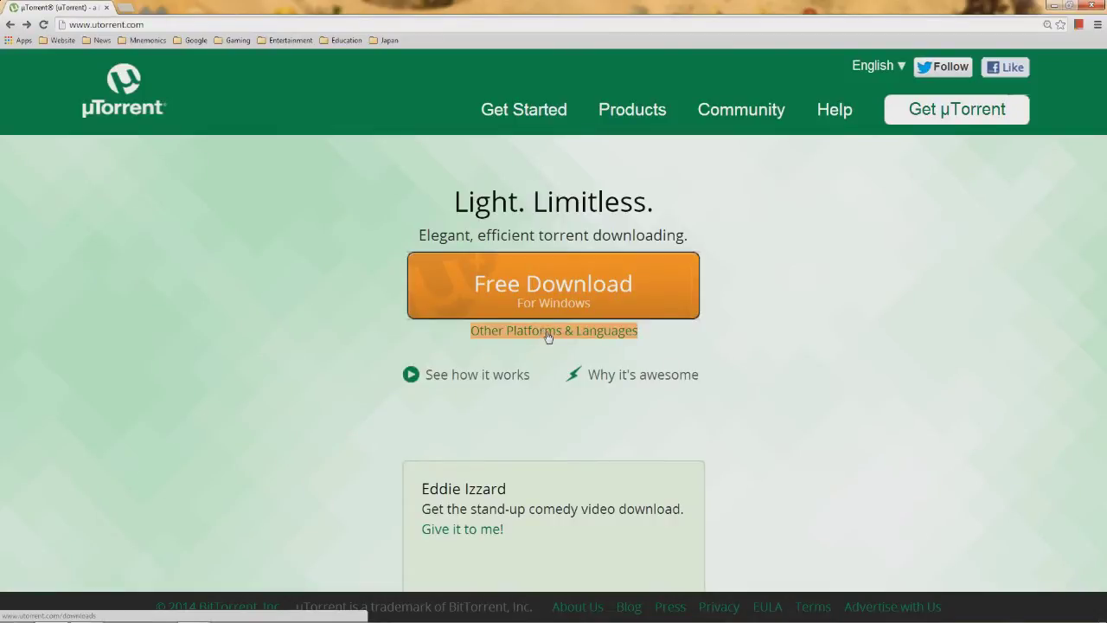
pyautogui.click(545, 285)
pyautogui.scroll(-1, 450, 367)
pyautogui.scroll(-1, 450, 368)
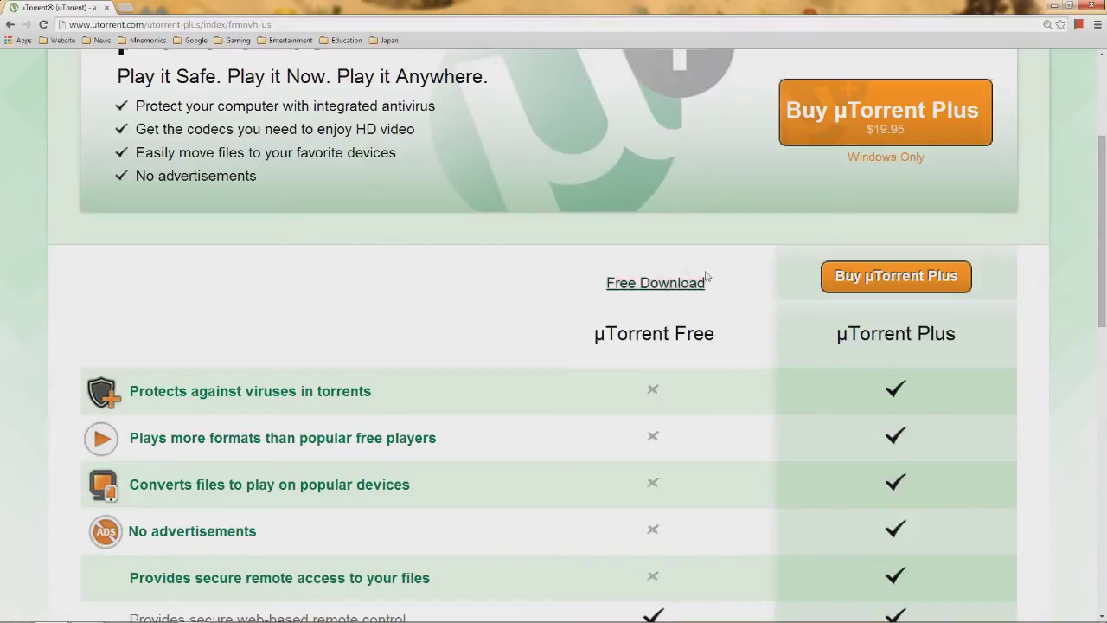
pyautogui.click(650, 286)
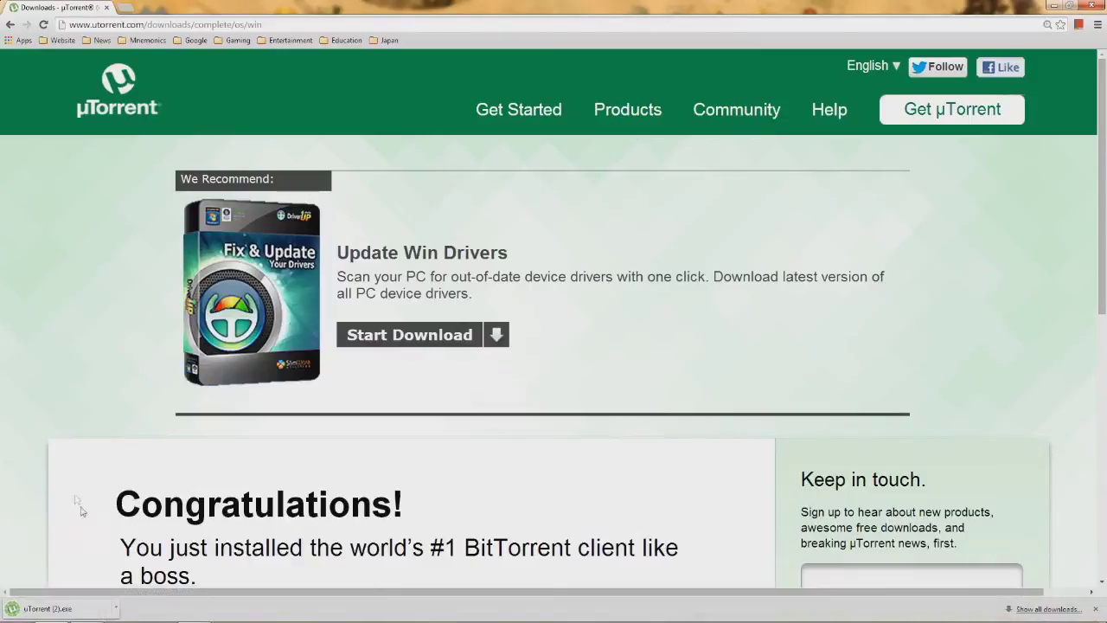
# - Run uTorrent.exe, pass the welcome and scam-warning pages, and accept the license agreement
pyautogui.click(61, 609)
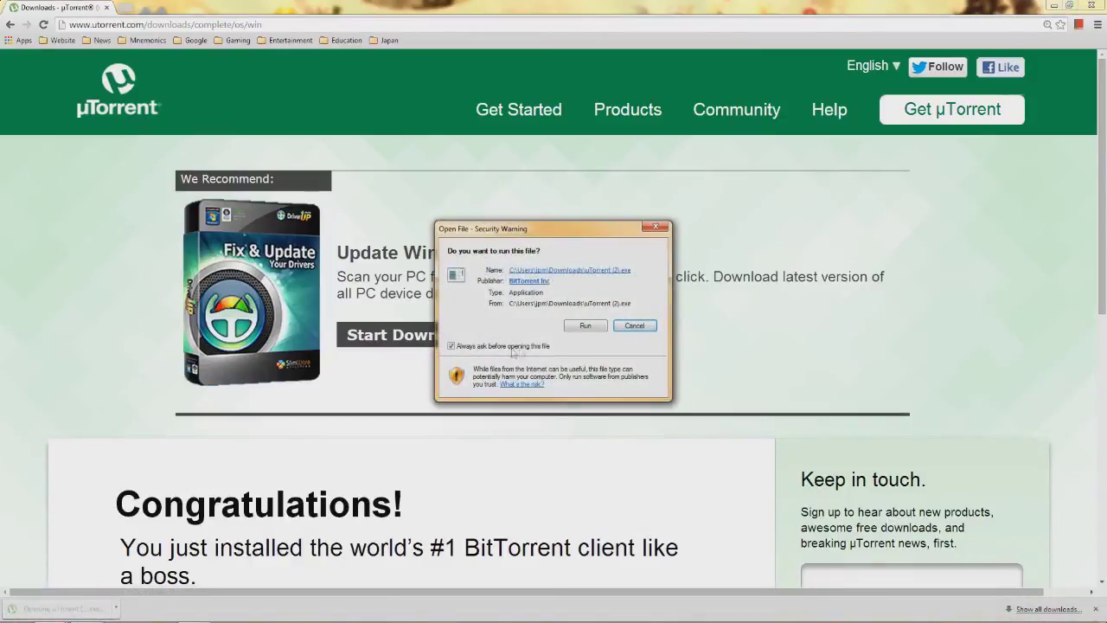
pyautogui.click(587, 329)
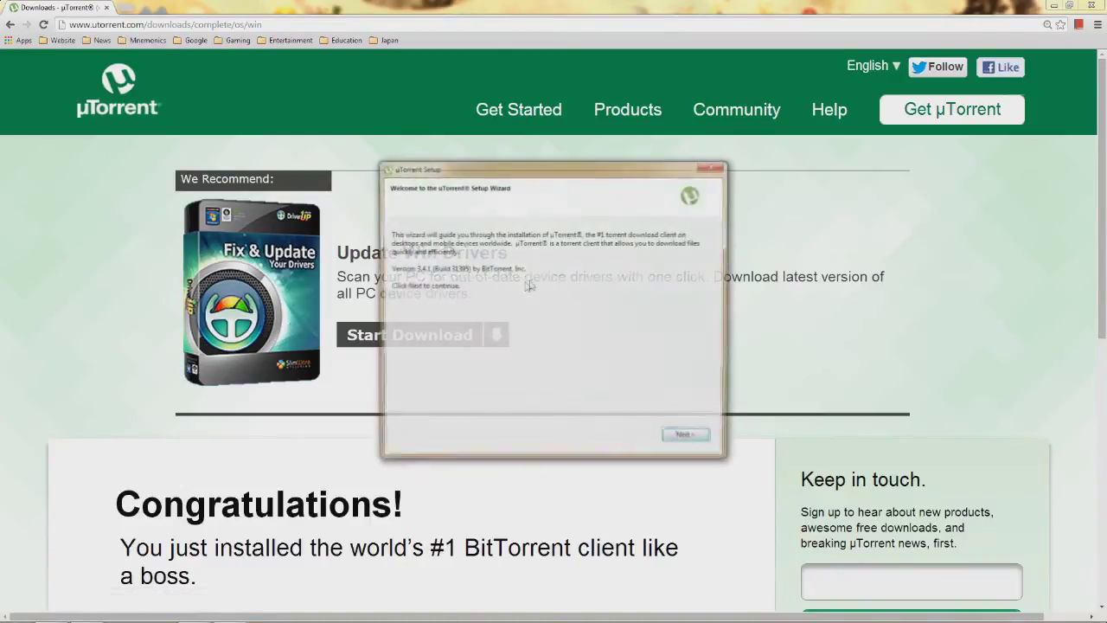
pyautogui.click(687, 439)
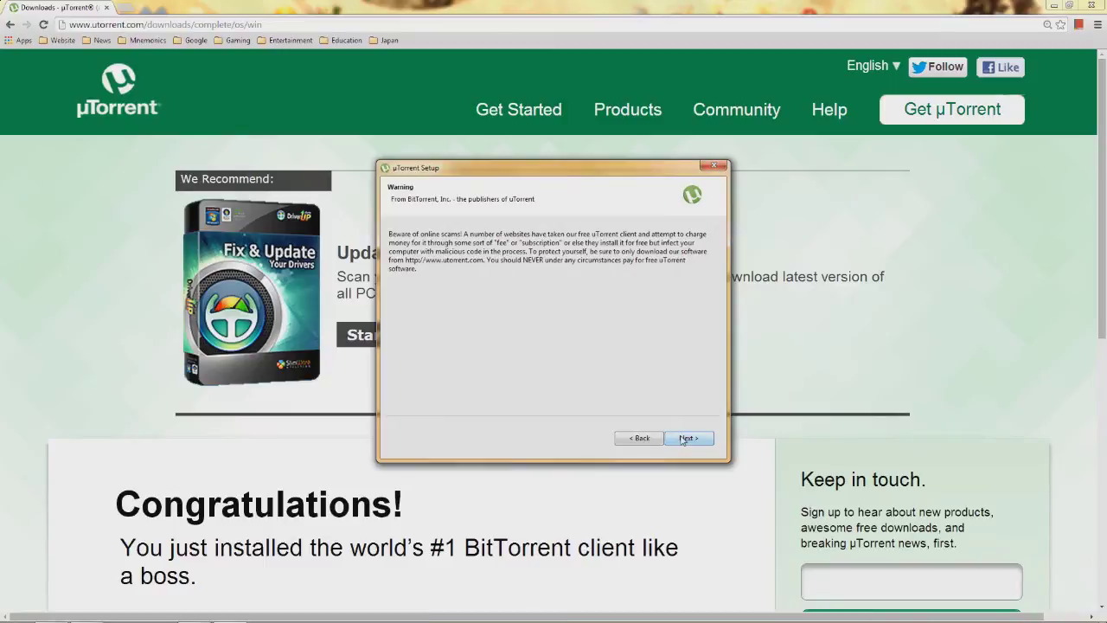
pyautogui.click(686, 440)
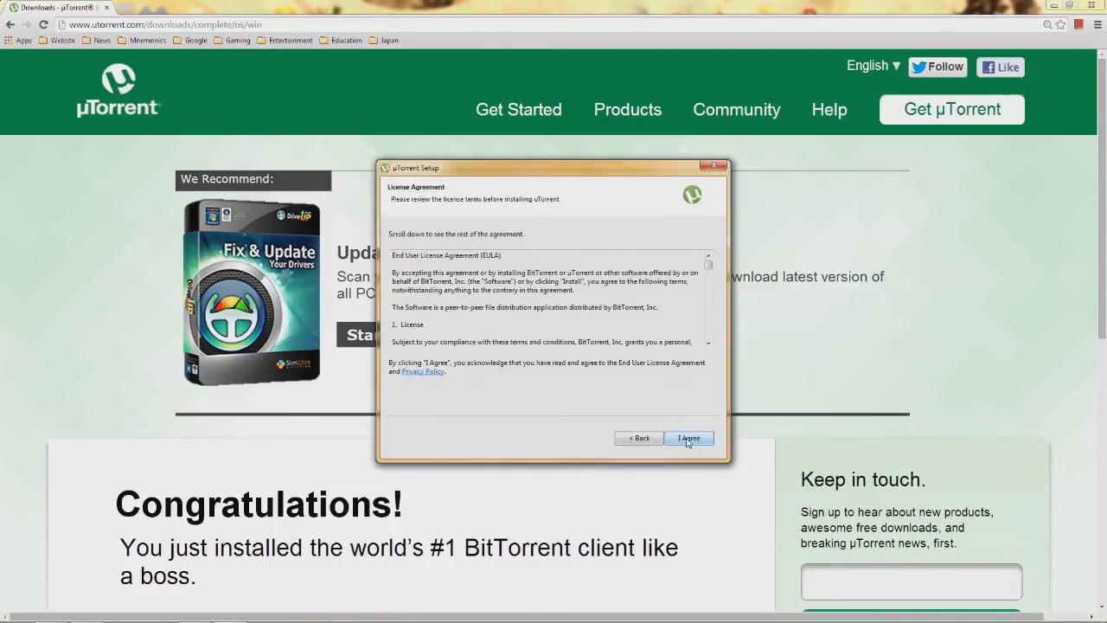
pyautogui.click(689, 440)
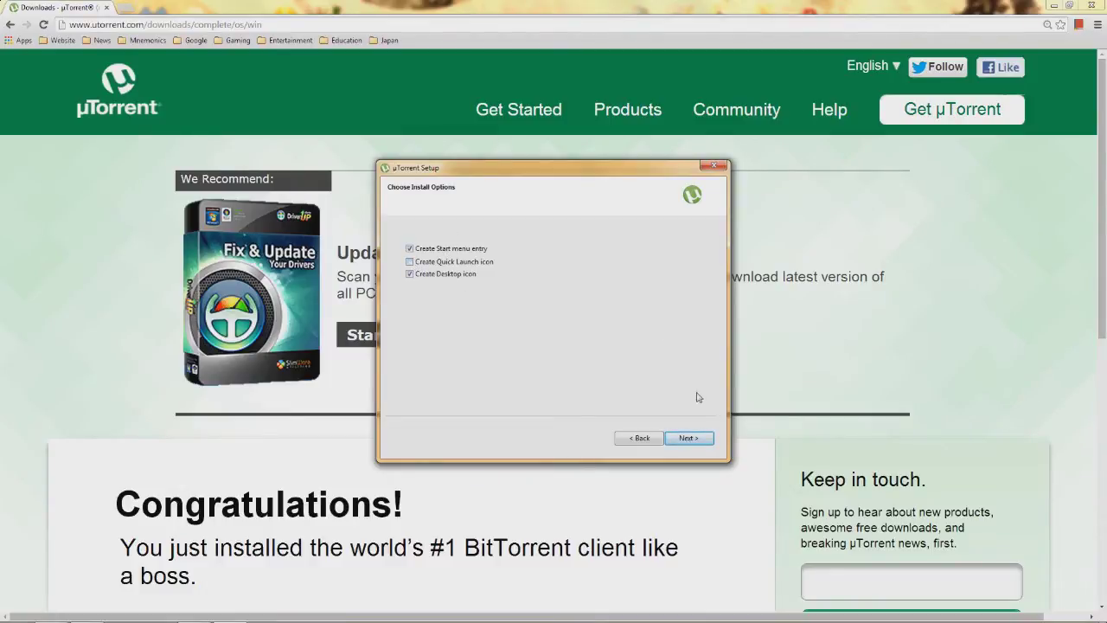
pyautogui.click(694, 439)
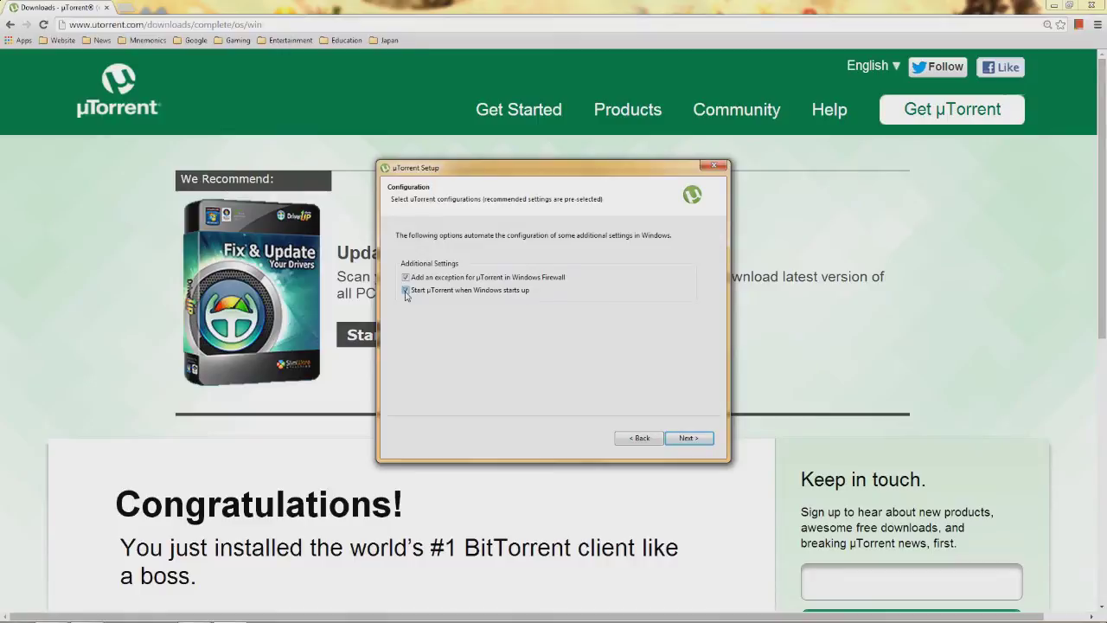
# - Finish setup with startup launch disabled and the Hundred Waters bundle and search offer declined
pyautogui.click(406, 292)
pyautogui.click(696, 443)
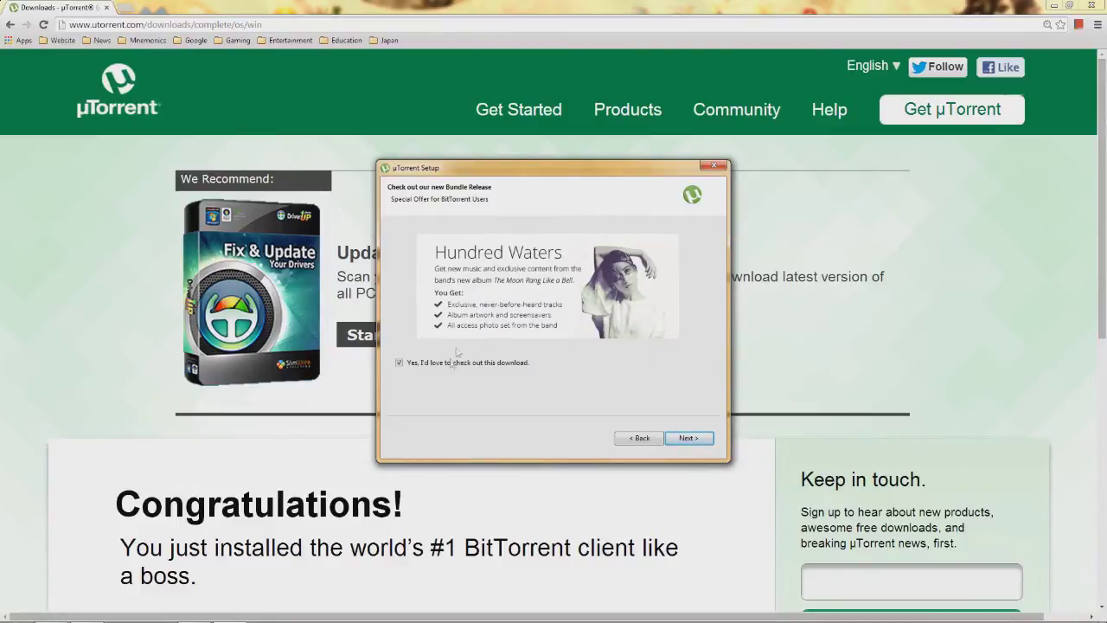
pyautogui.click(399, 364)
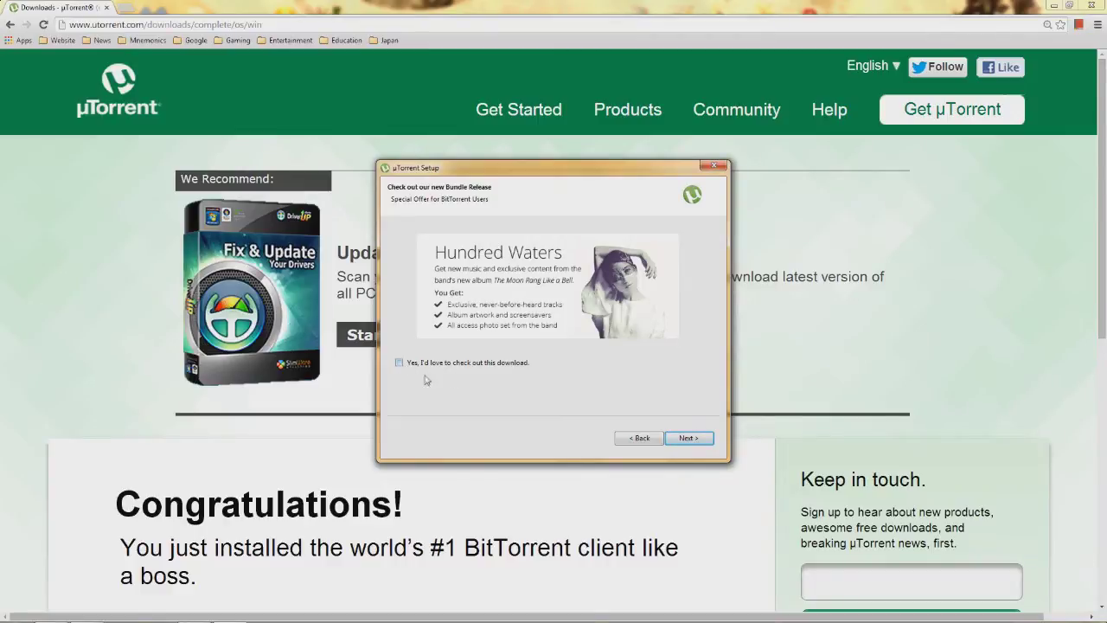
pyautogui.click(689, 438)
pyautogui.click(639, 438)
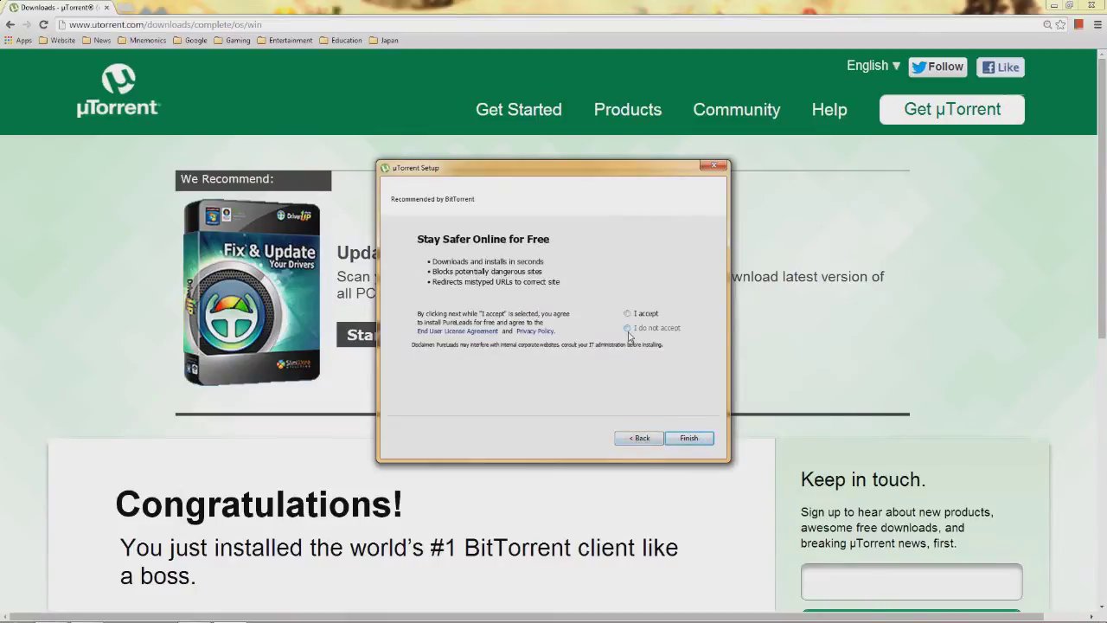
pyautogui.click(688, 438)
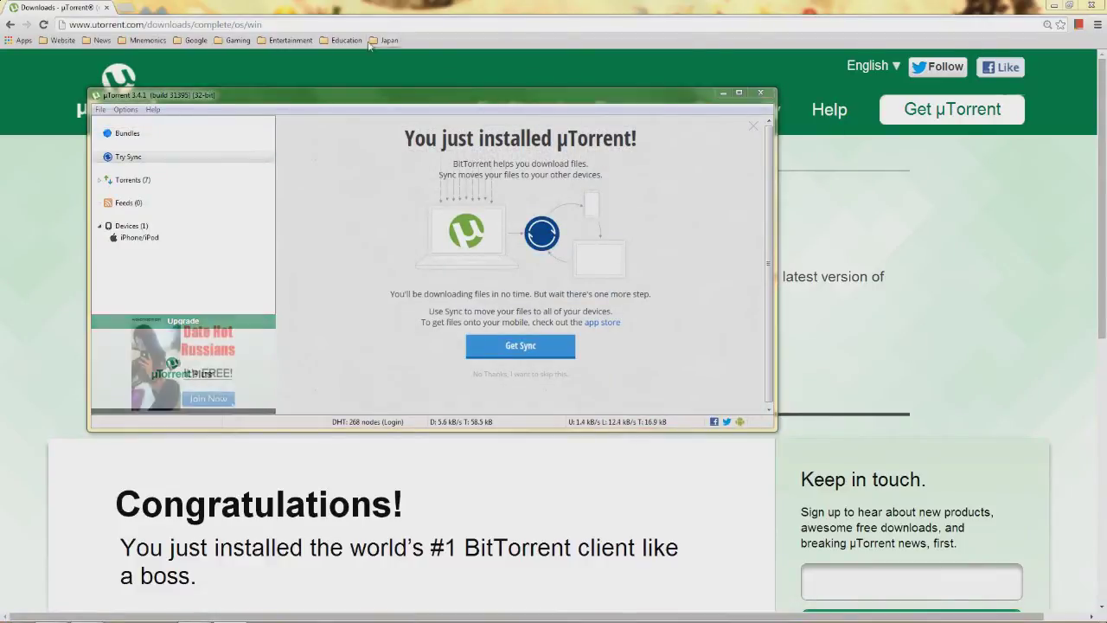
# - Minimize Chrome, restore it over µTorrent, and select its current web address
pyautogui.click(1052, 7)
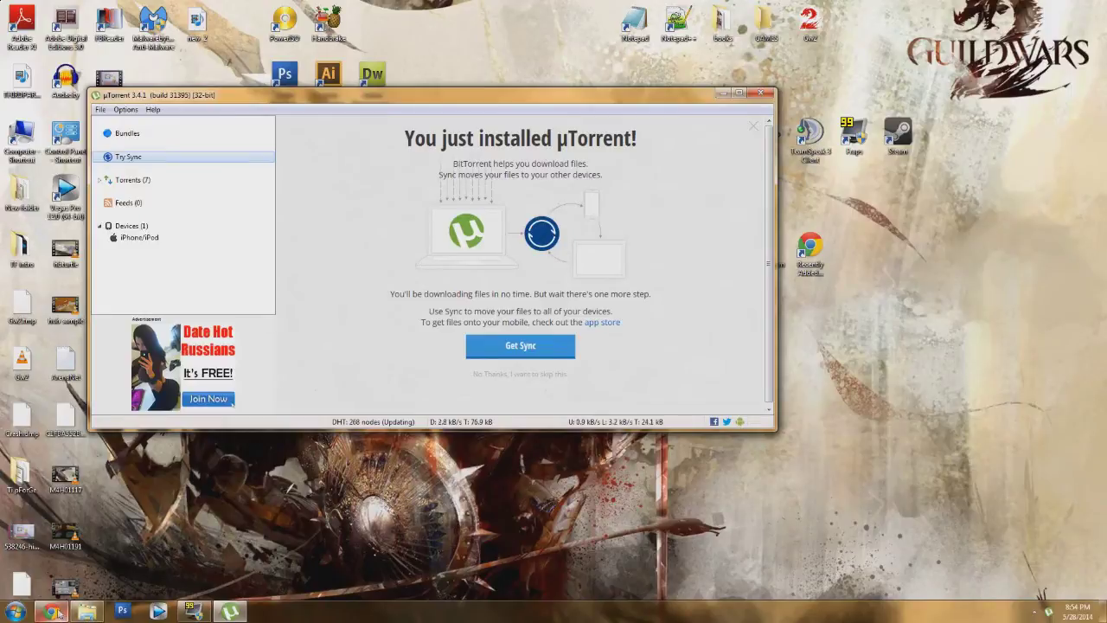
pyautogui.moveTo(51, 611)
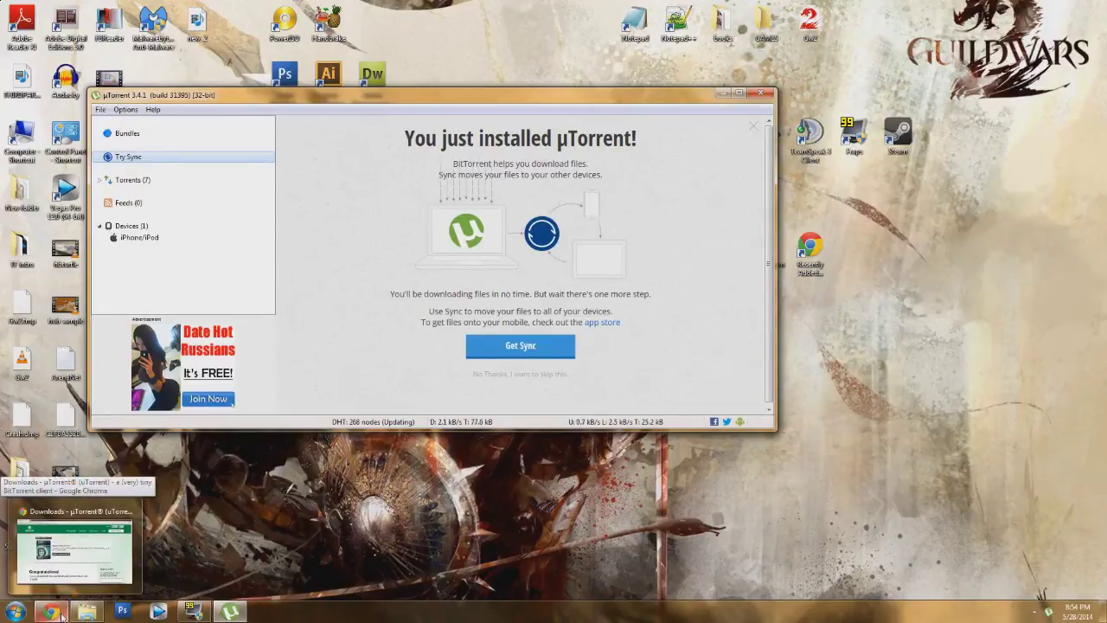
pyautogui.click(55, 616)
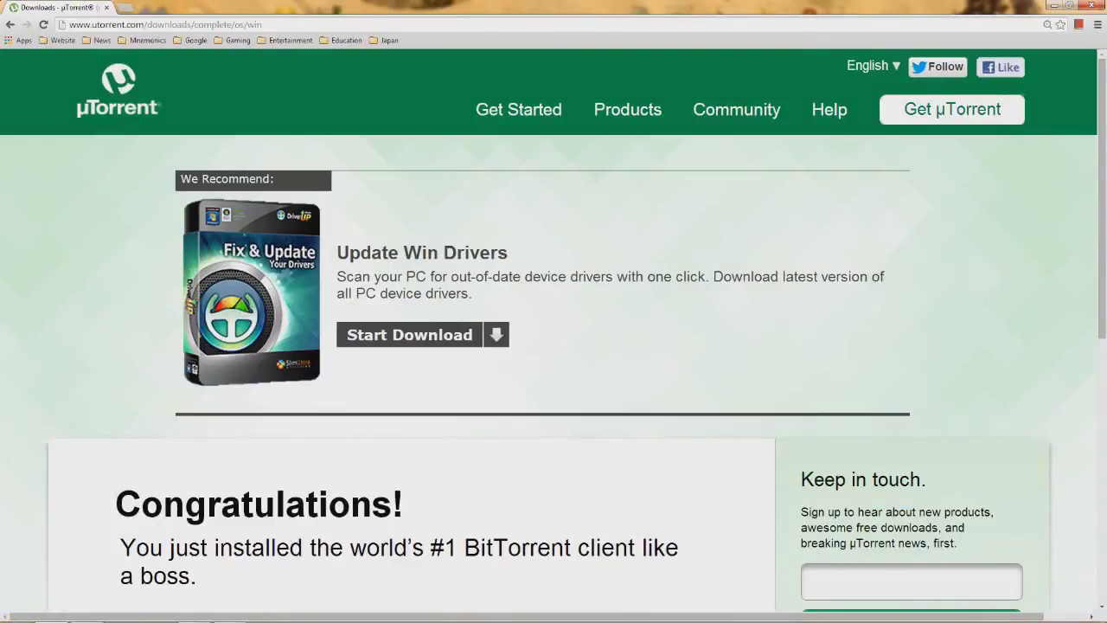
pyautogui.click(149, 26)
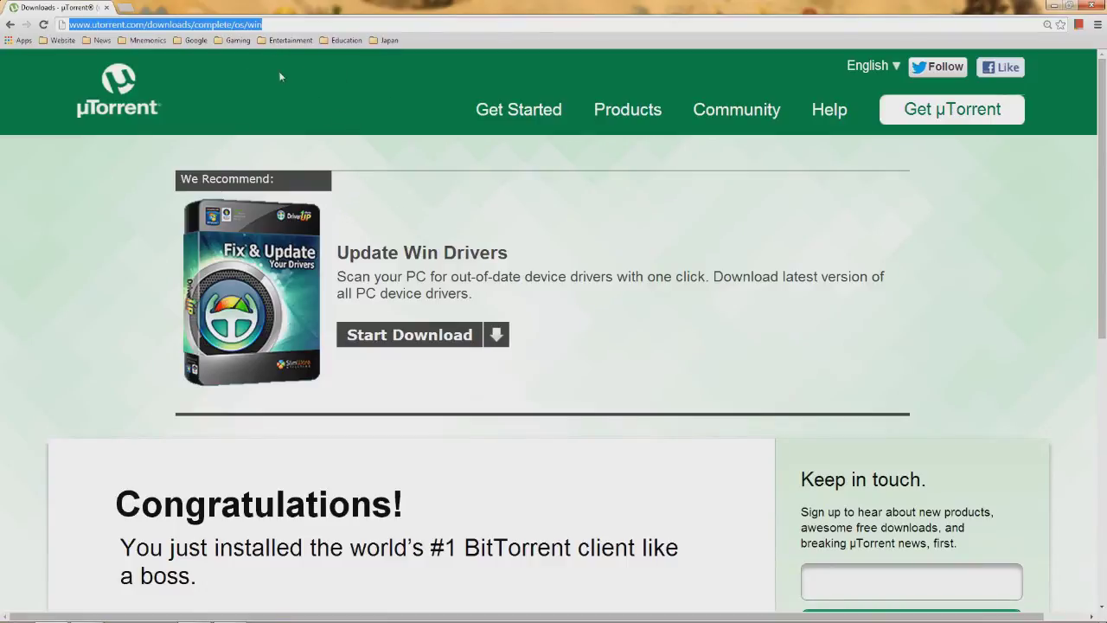
# - Replace the mistyped 'kjo' with kickass.to and load the site
pyautogui.write('k')
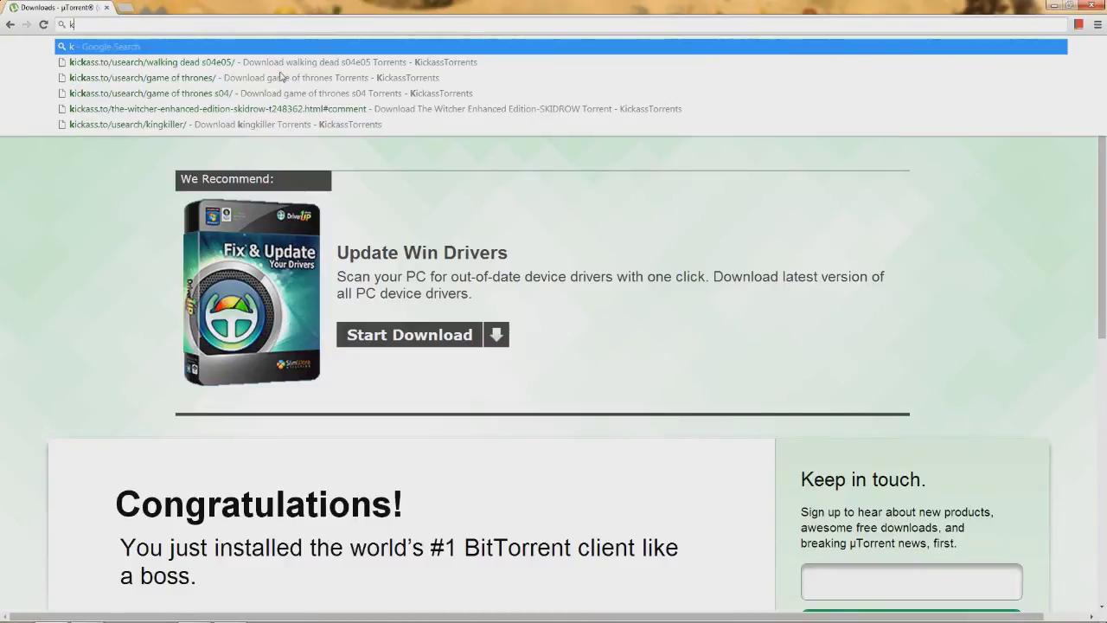
pyautogui.write('jo')
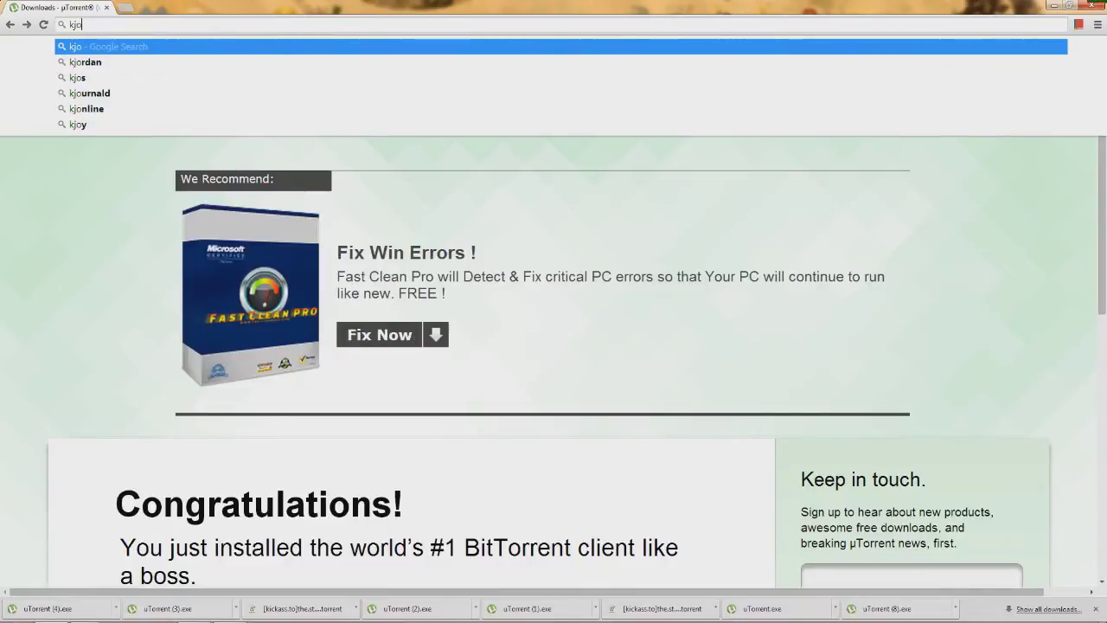
pyautogui.hotkey('ctrl', 'a')
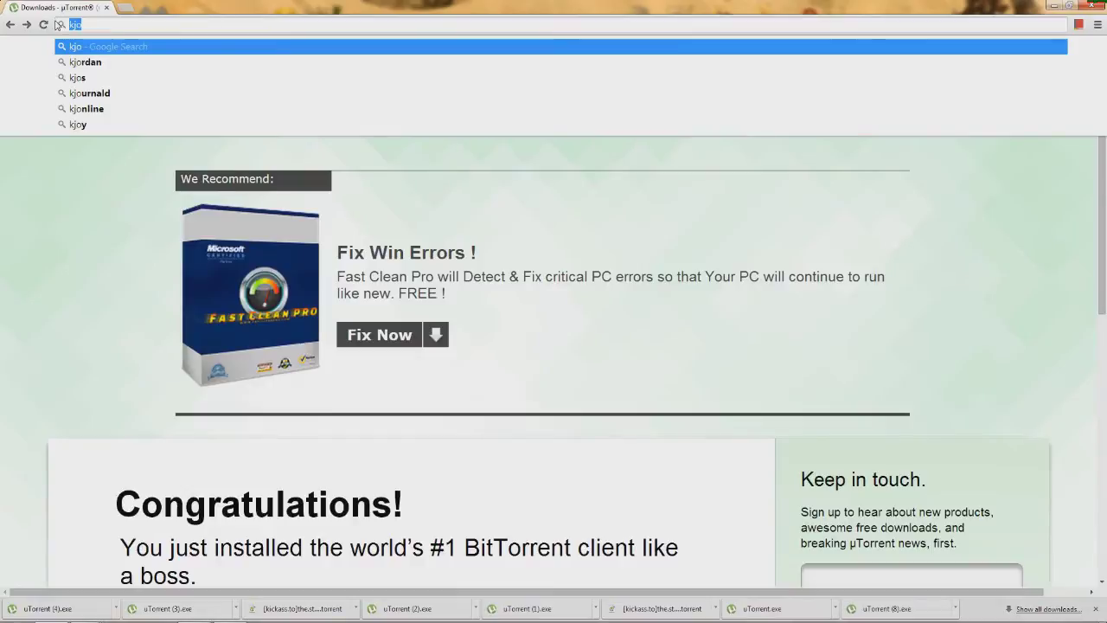
pyautogui.write('kickass.to')
pyautogui.press('Return')
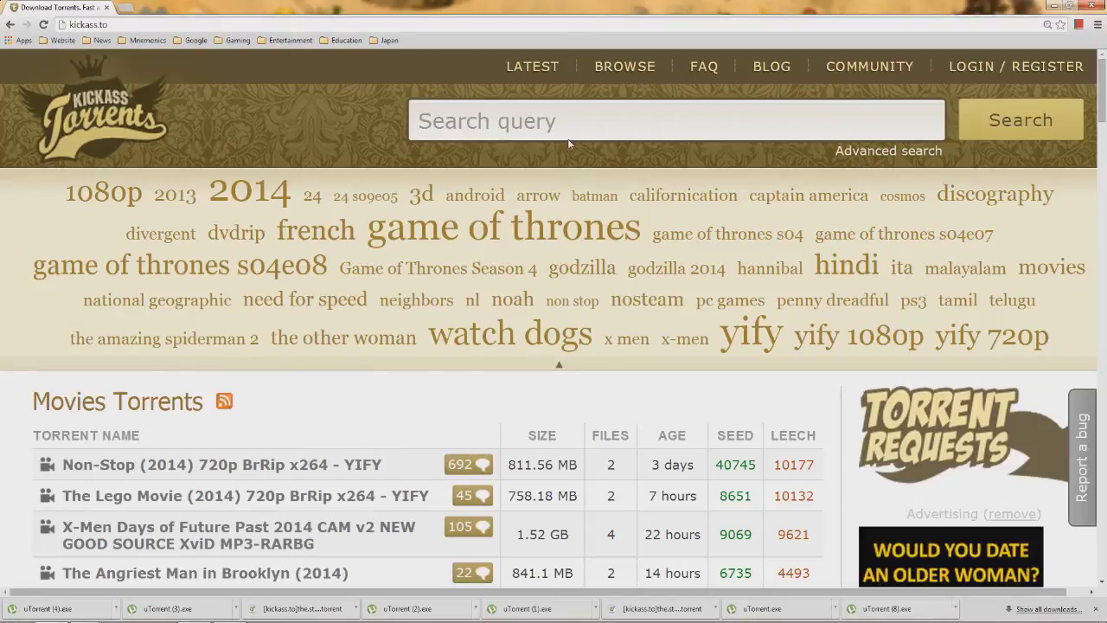
# - Search for 'stormlight archive' and open The Stormlight Archive Series by Brandon Sanderson (1-2)
pyautogui.write('s')
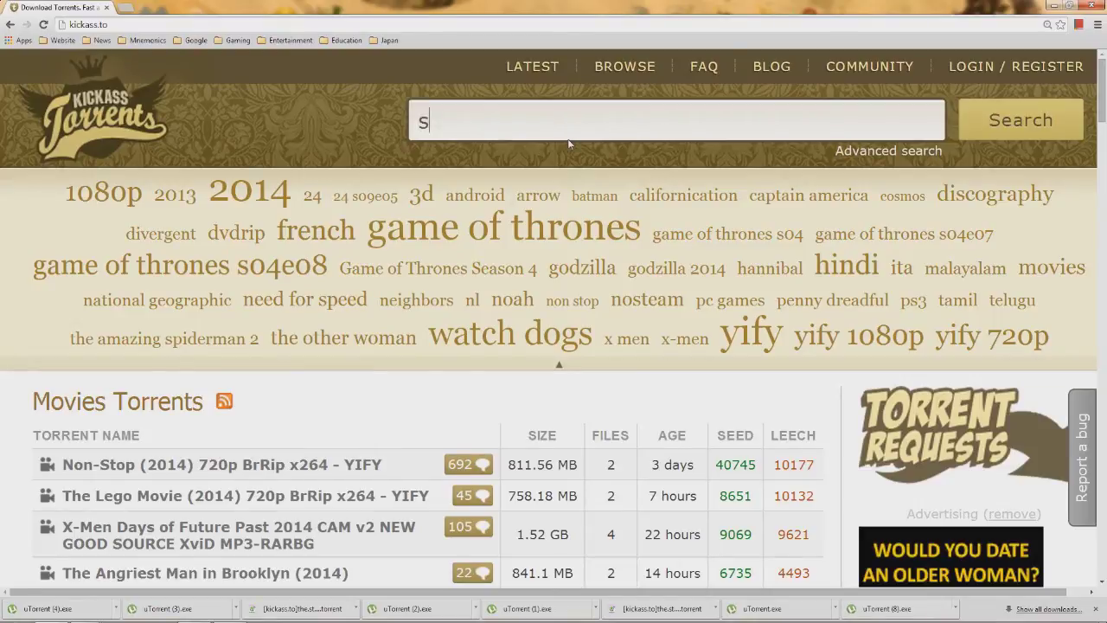
pyautogui.write('tormlight')
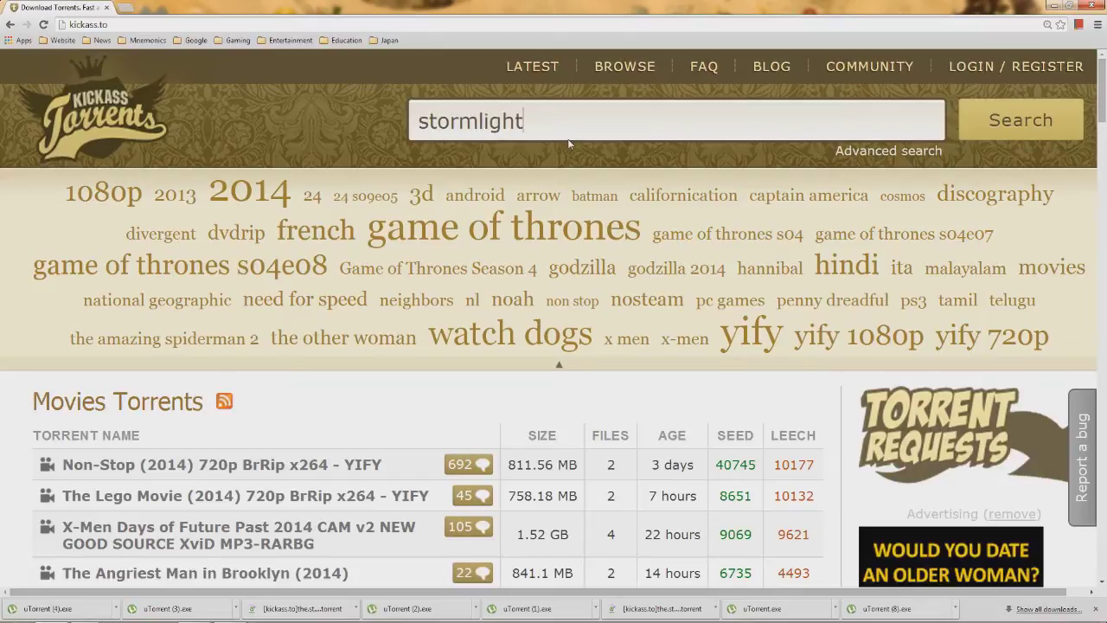
pyautogui.write(' archive')
pyautogui.click(1071, 5)
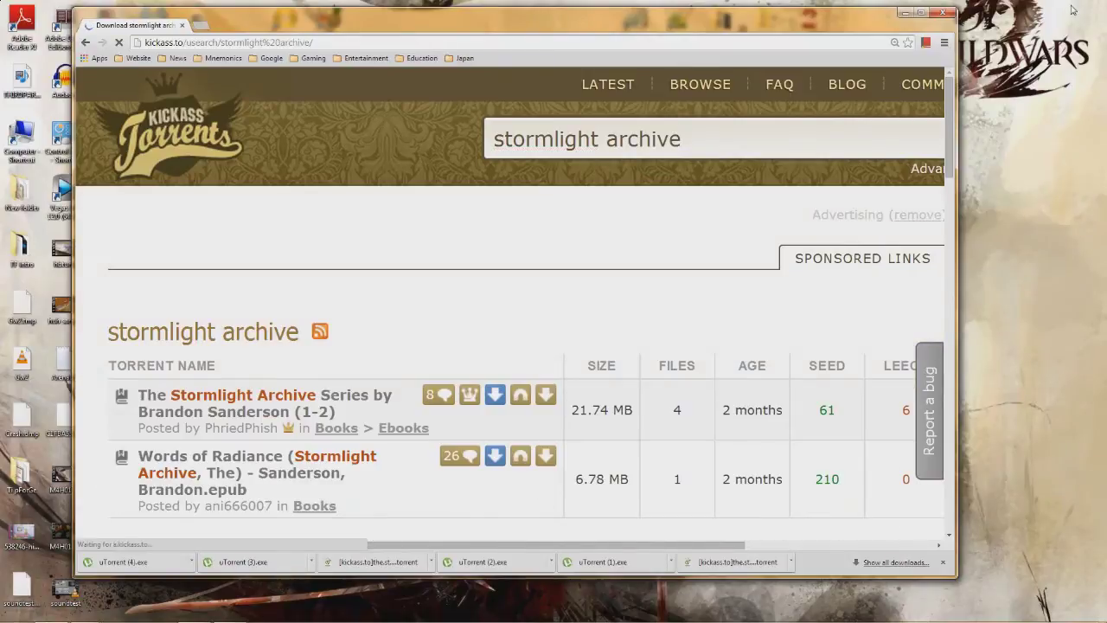
pyautogui.scroll(-4, 609, 154)
pyautogui.scroll(1, 609, 154)
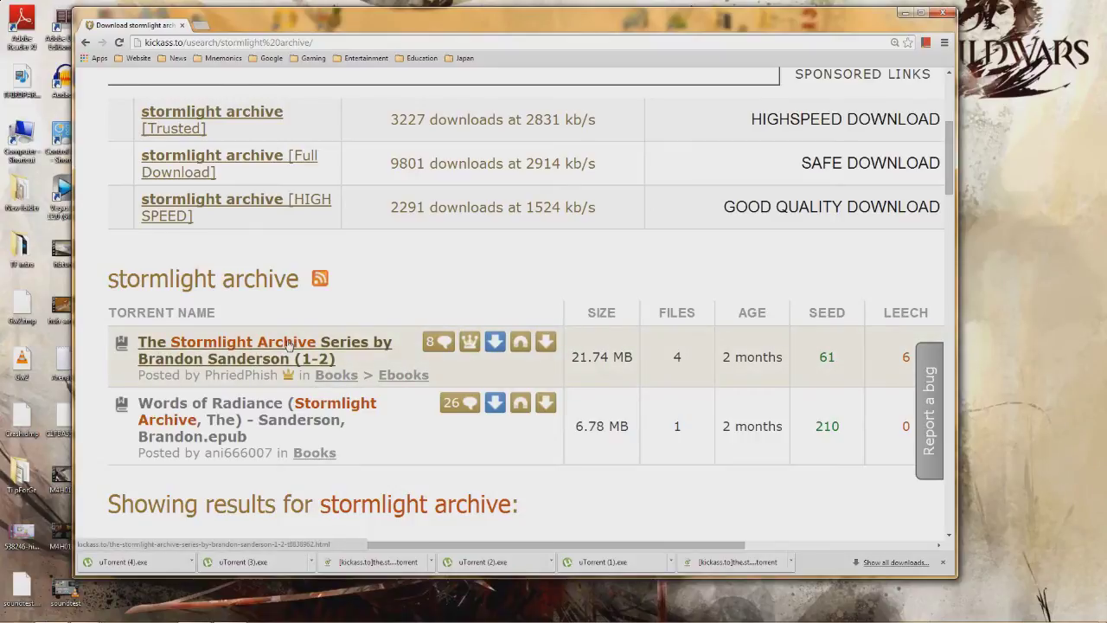
pyautogui.click(289, 345)
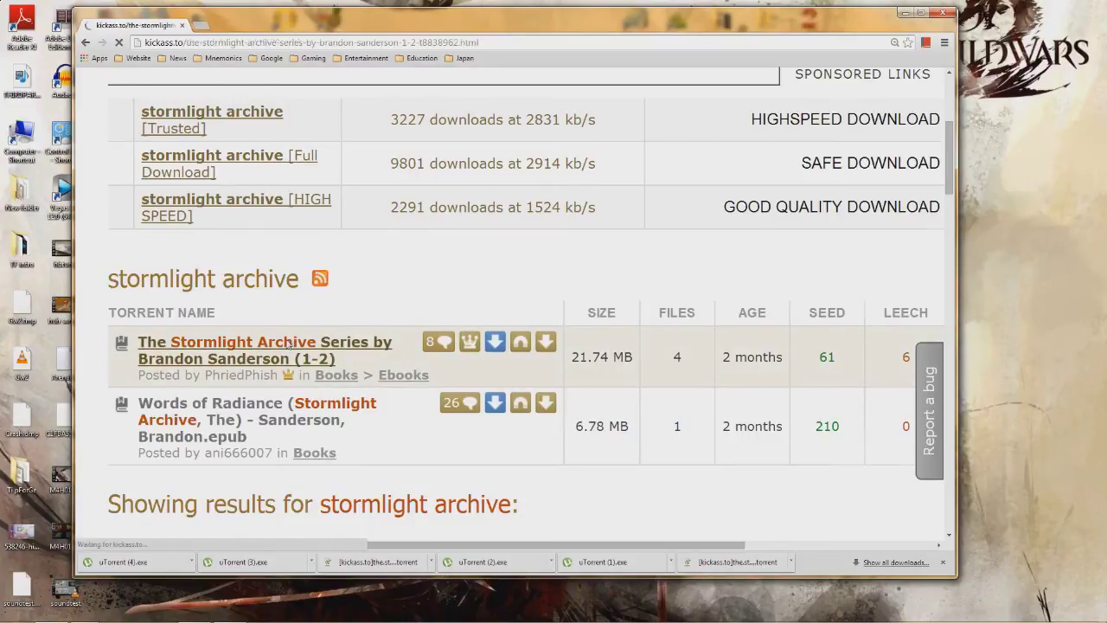
# - Open the COMMENTS tab on the Stormlight Archive Series torrent page
pyautogui.scroll(-2, 770, 238)
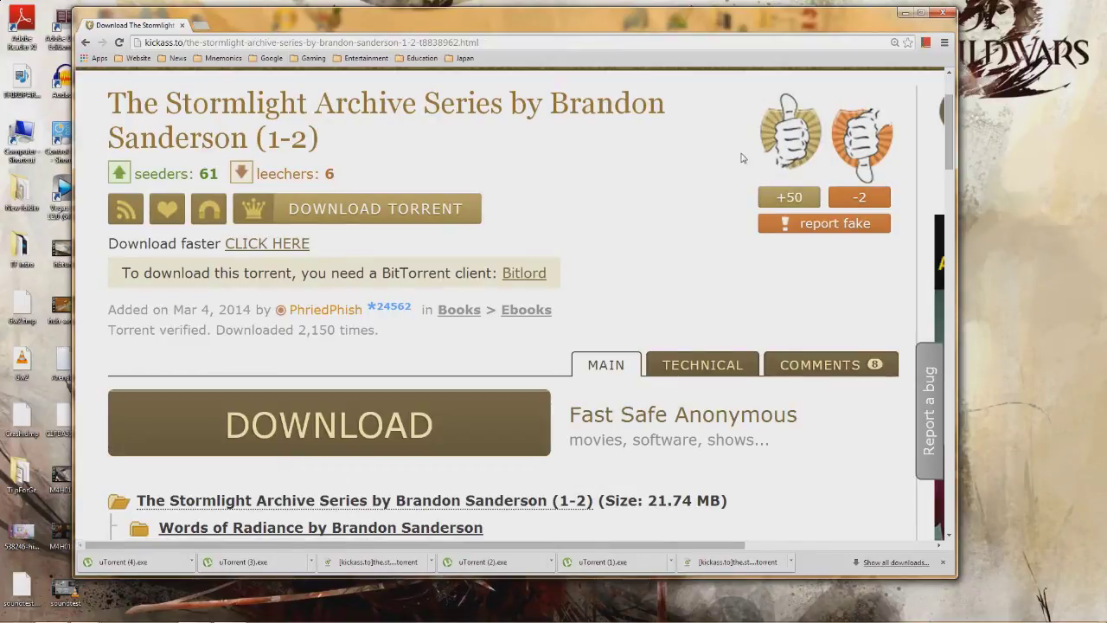
pyautogui.scroll(-1, 718, 160)
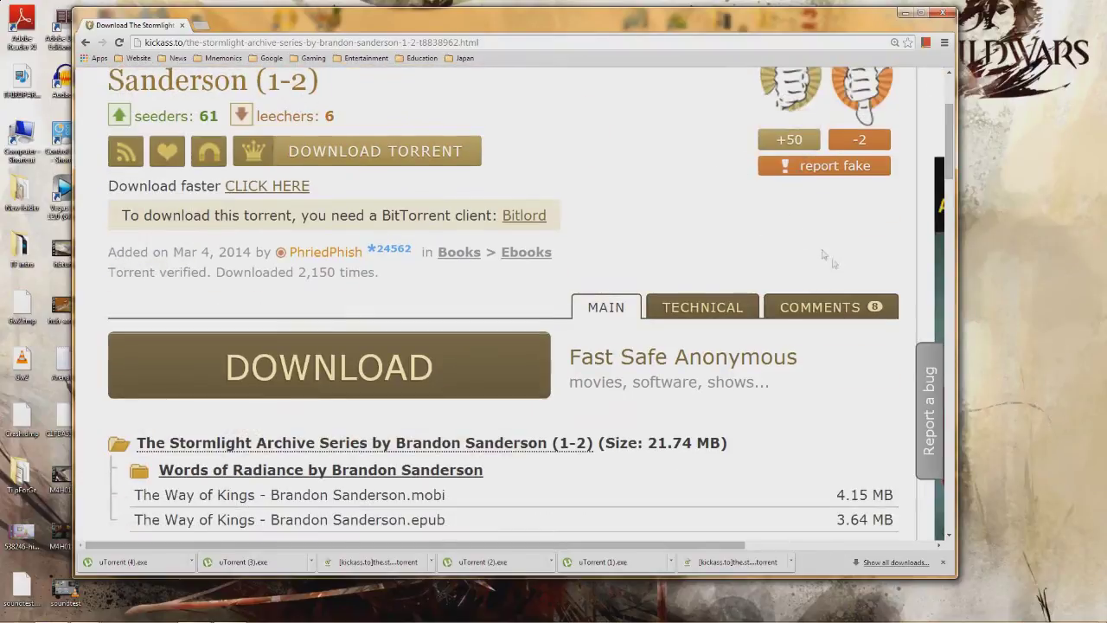
pyautogui.click(832, 309)
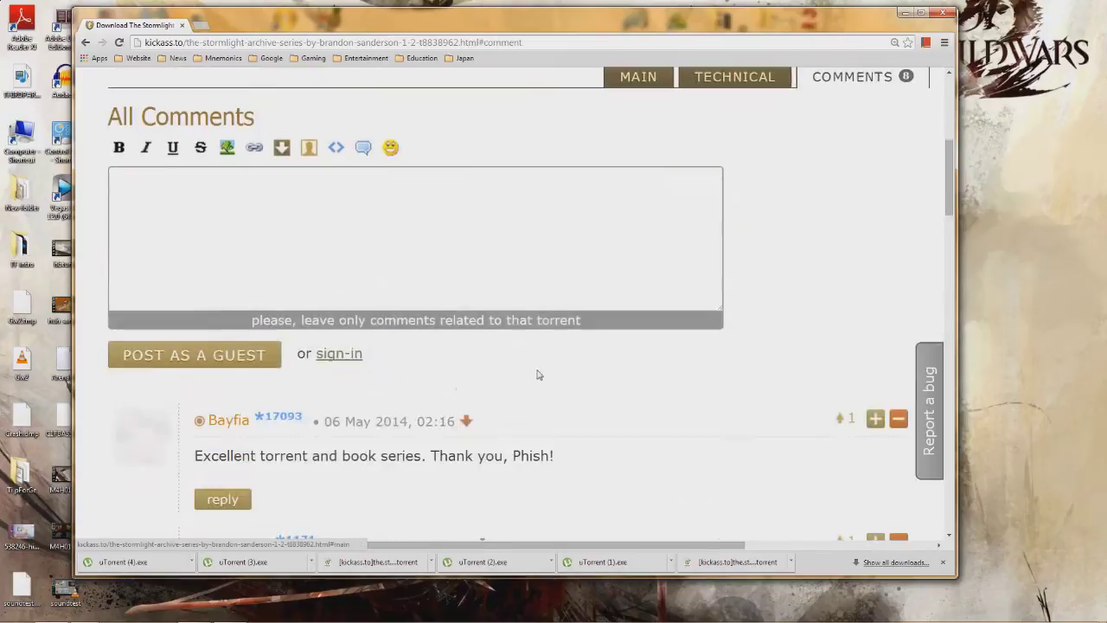
# - Scroll through the user comments, then back up to the 61-seeder torrent details
pyautogui.scroll(-3, 536, 363)
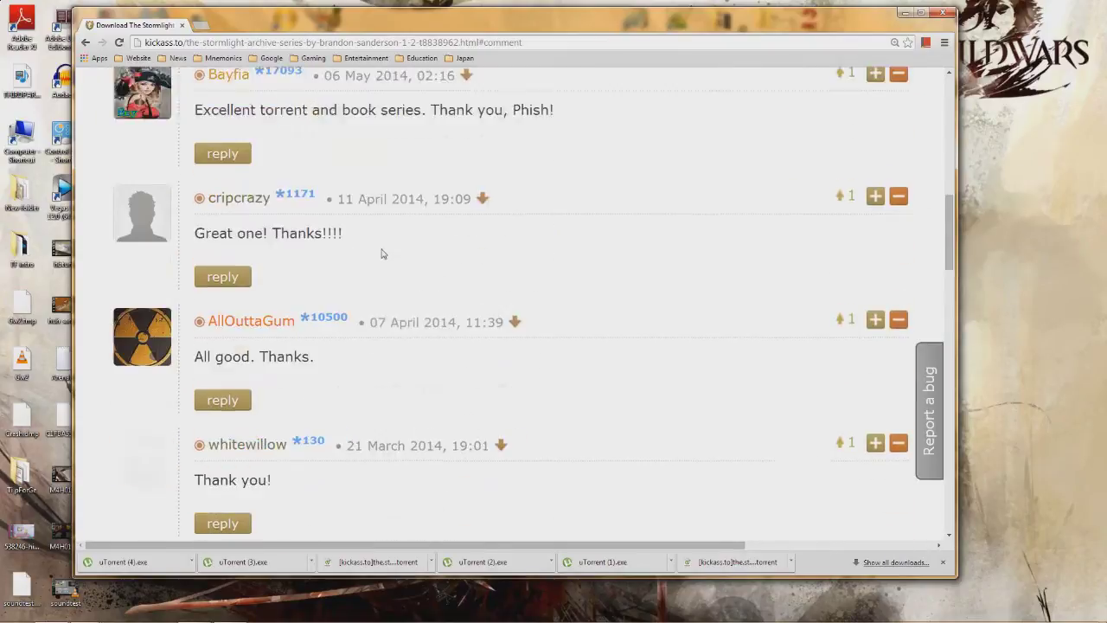
pyautogui.scroll(-2, 384, 254)
pyautogui.scroll(-2, 389, 231)
pyautogui.scroll(-2, 389, 230)
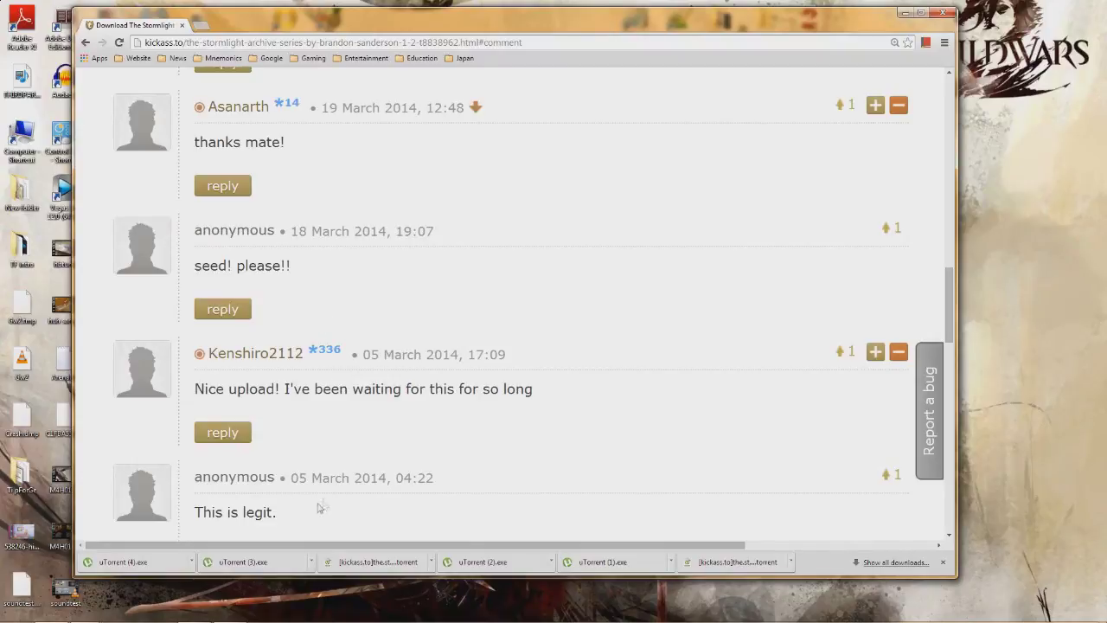
pyautogui.scroll(5, 658, 328)
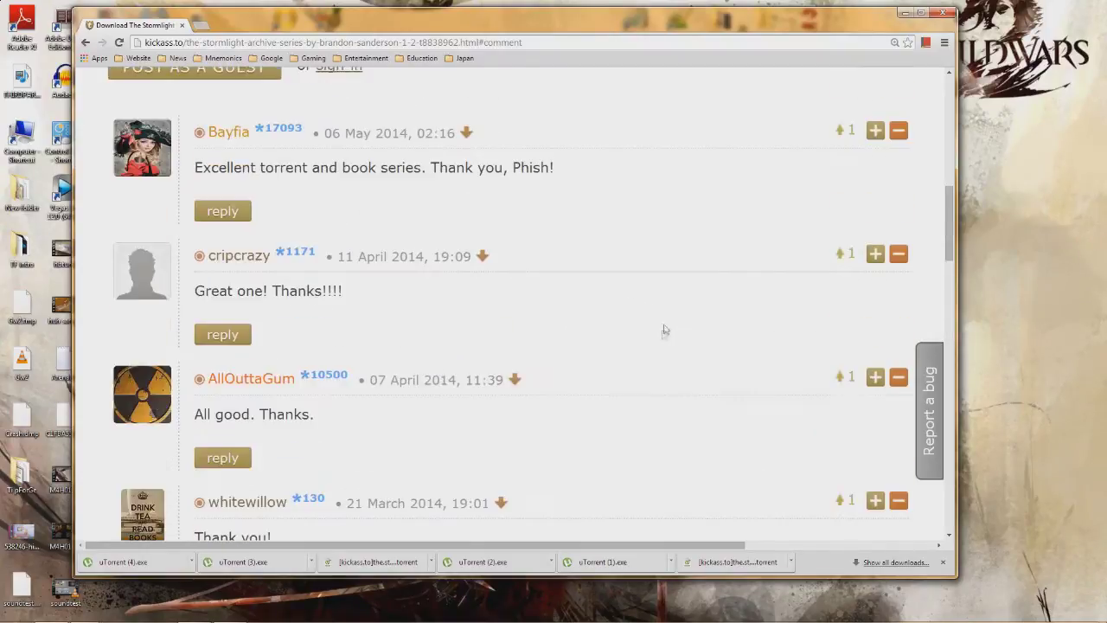
pyautogui.scroll(10, 657, 328)
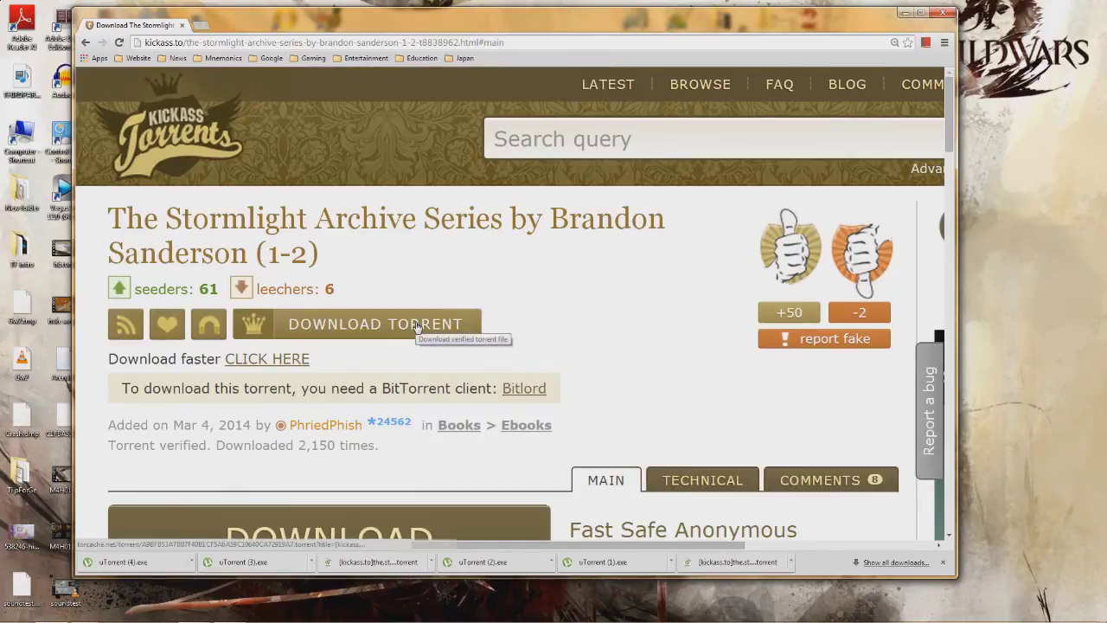
# - Download the Stormlight Archive .torrent file and open it in uTorrent from the download bar
pyautogui.scroll(-2, 418, 325)
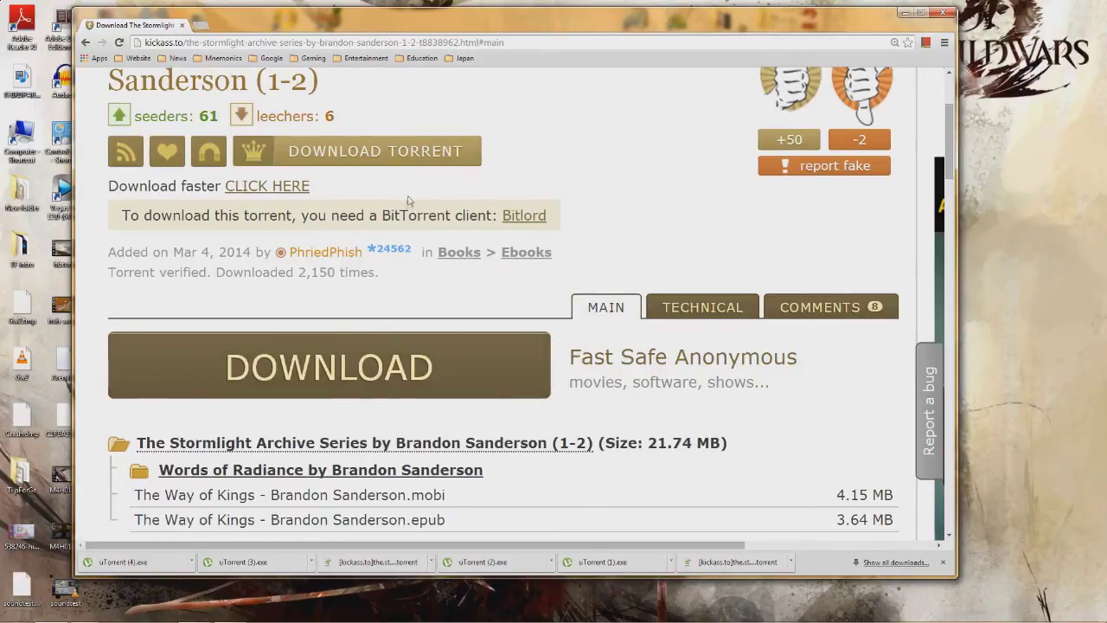
pyautogui.scroll(1, 411, 204)
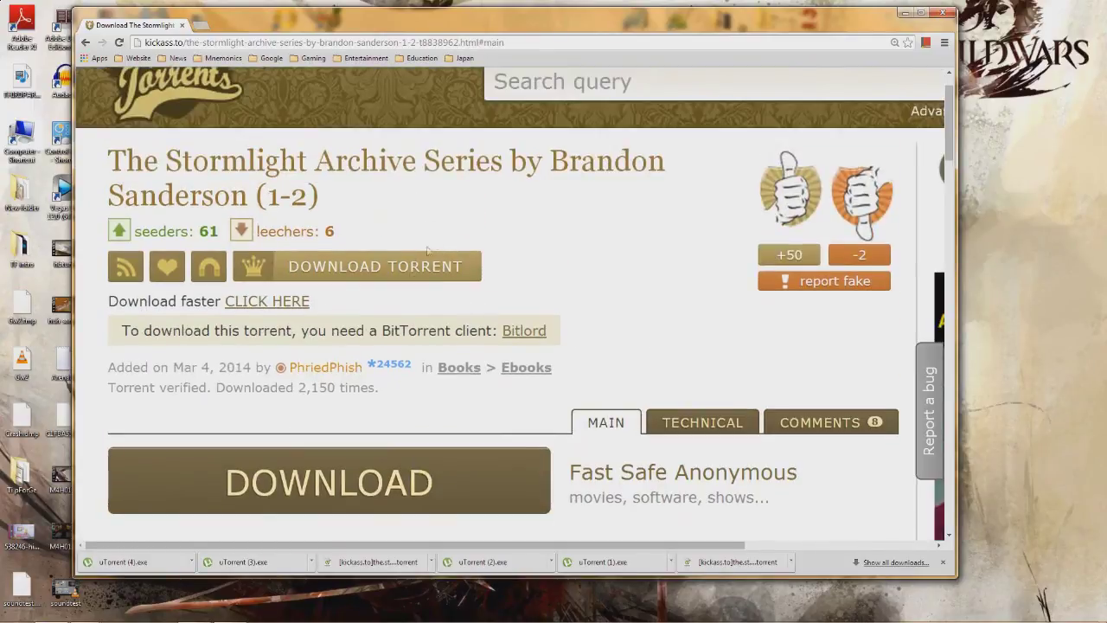
pyautogui.click(389, 278)
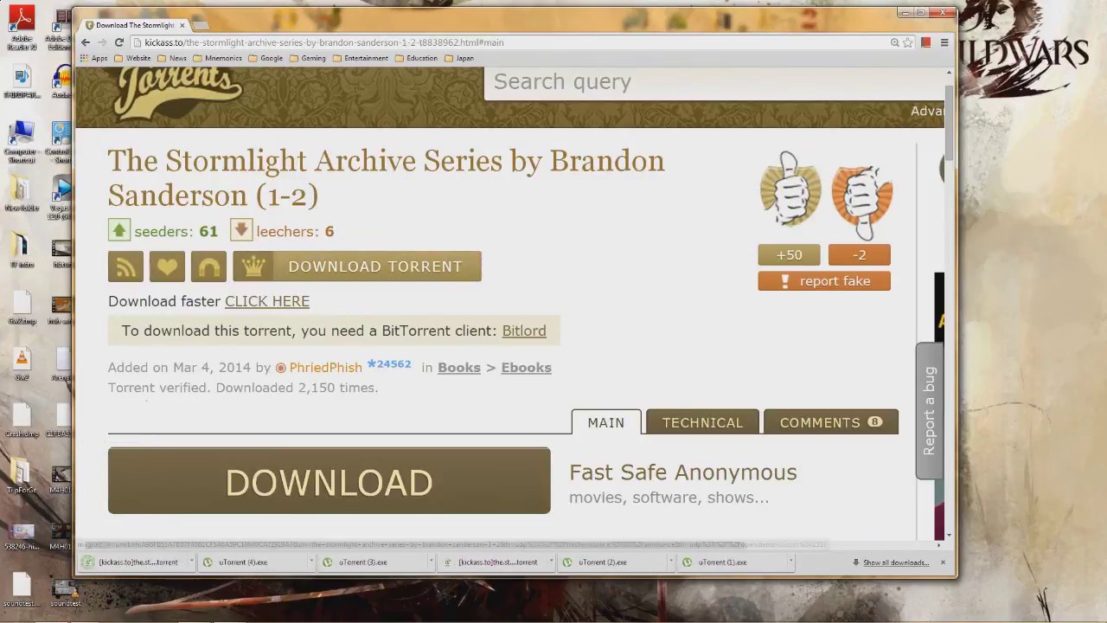
pyautogui.click(151, 562)
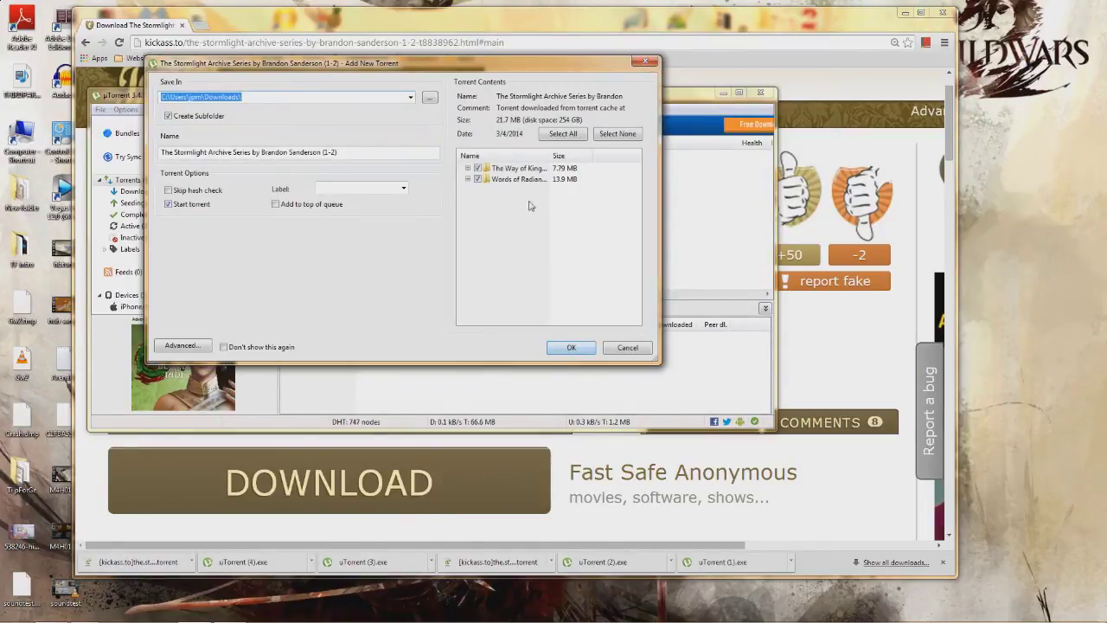
# - Expand The Way of Kings and Words of Radiance folders, add the torrent, and view Completed
pyautogui.click(467, 167)
pyautogui.click(468, 201)
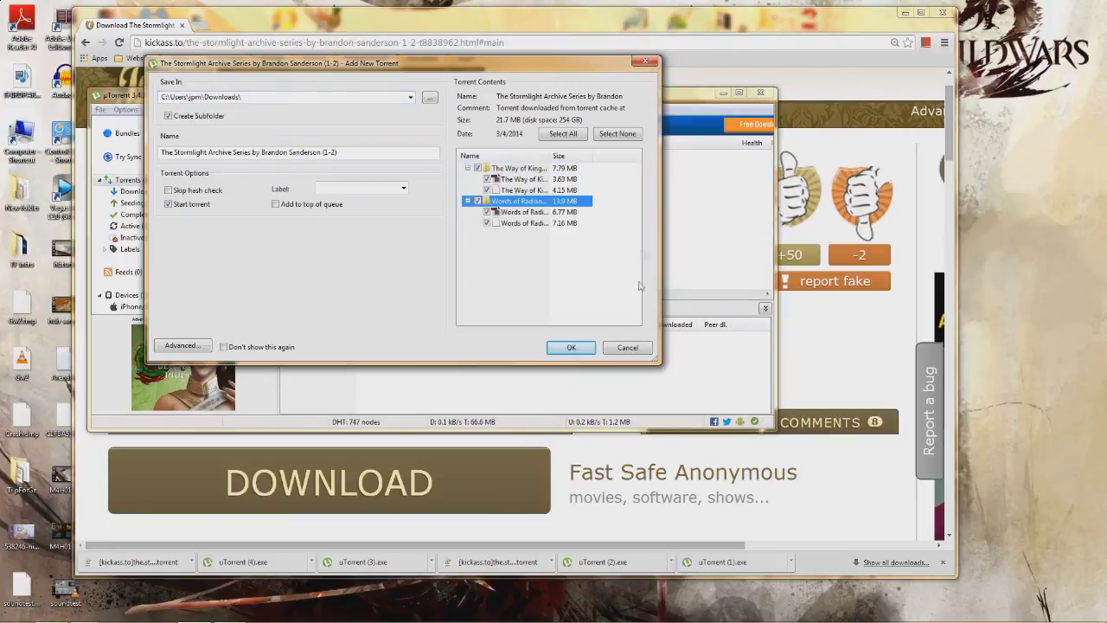
pyautogui.click(570, 347)
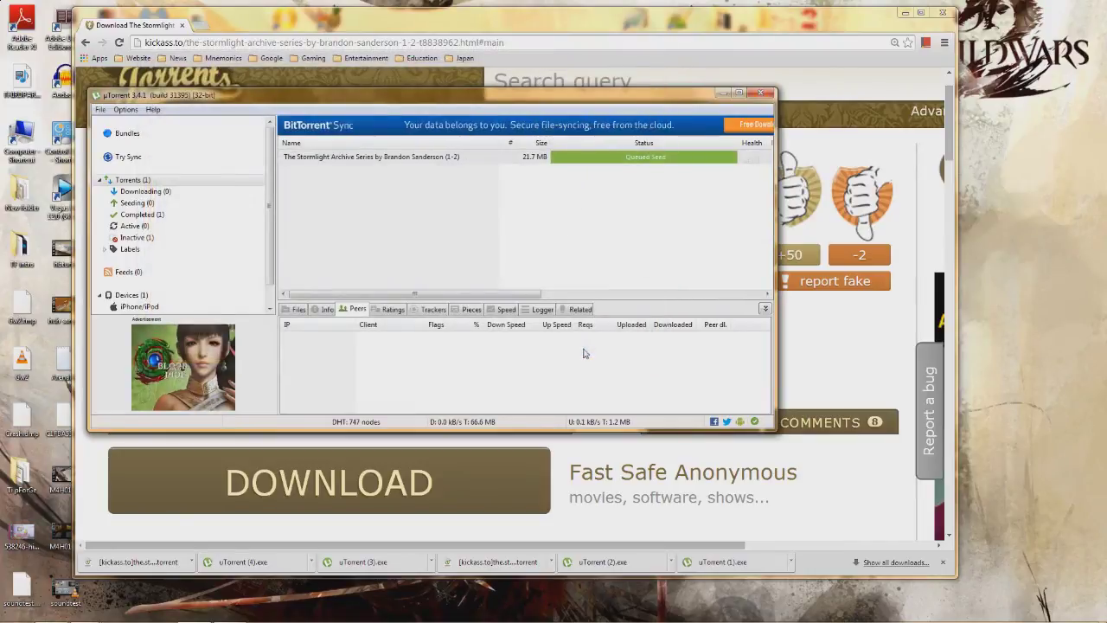
pyautogui.click(143, 215)
# - Stop seeding the Stormlight Archive torrent in uTorrent and confirm nothing is still seeding
pyautogui.click(156, 192)
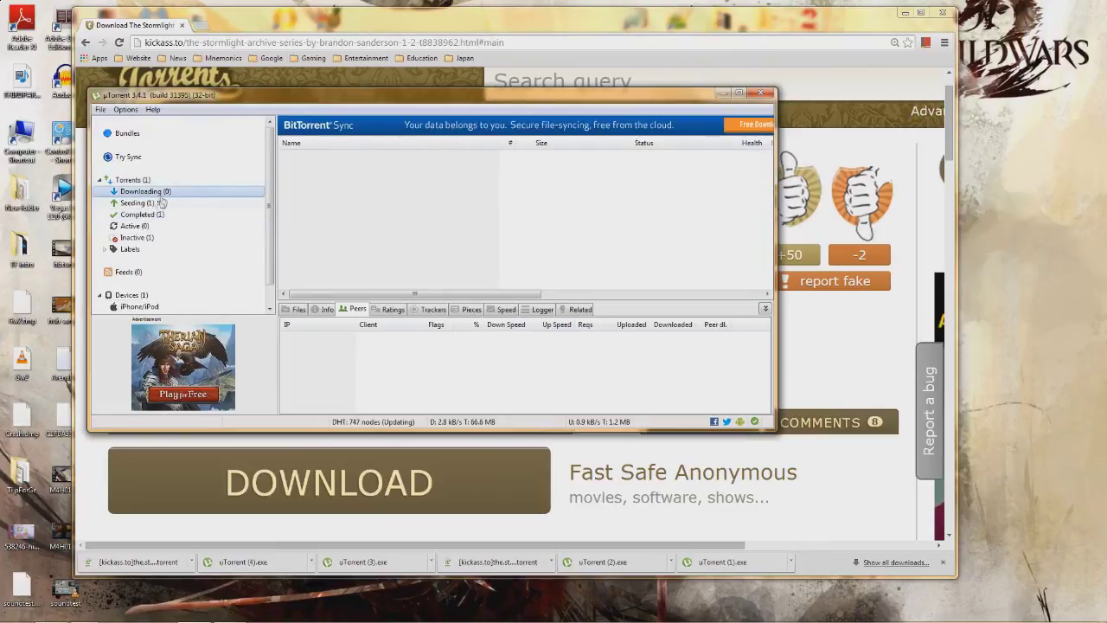
pyautogui.click(149, 214)
pyautogui.click(157, 191)
pyautogui.click(163, 203)
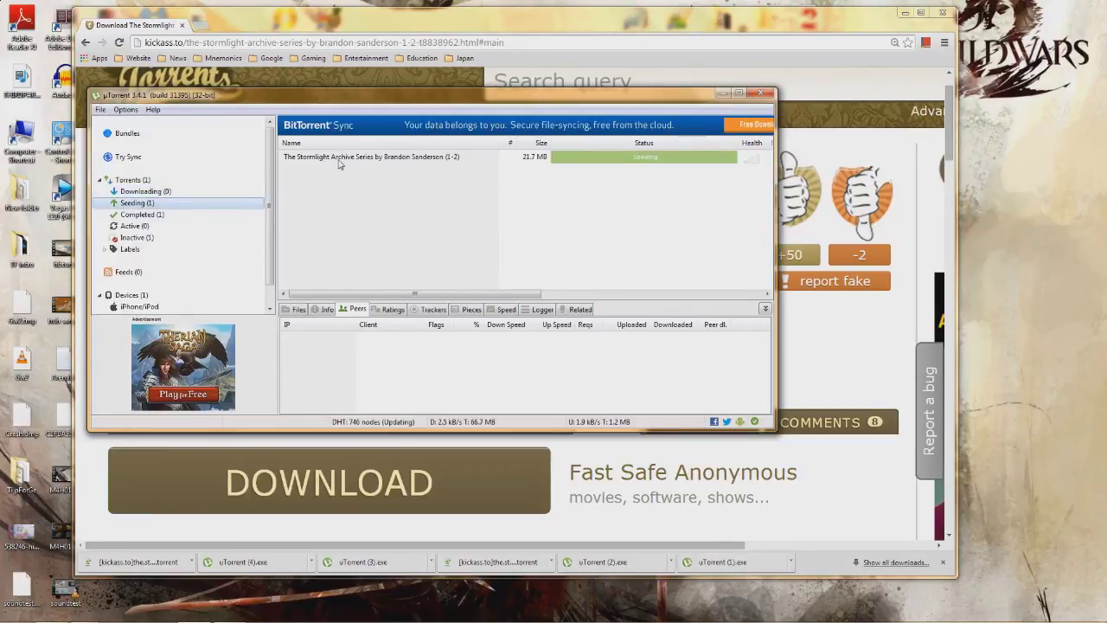
pyautogui.click(340, 160)
pyautogui.rightClick(365, 159)
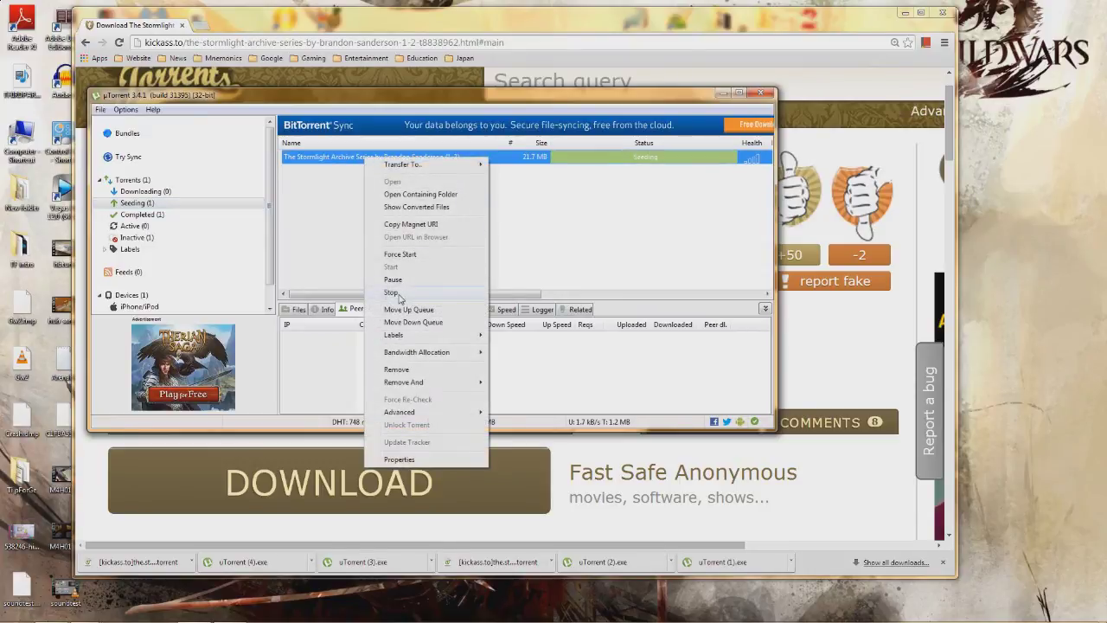
pyautogui.click(399, 295)
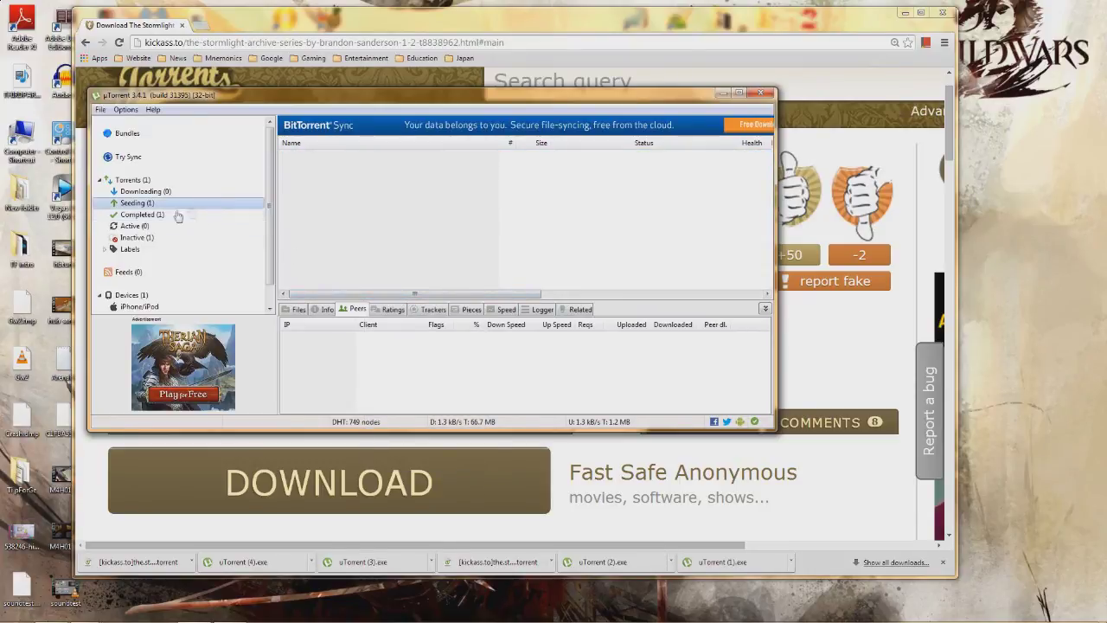
pyautogui.click(304, 163)
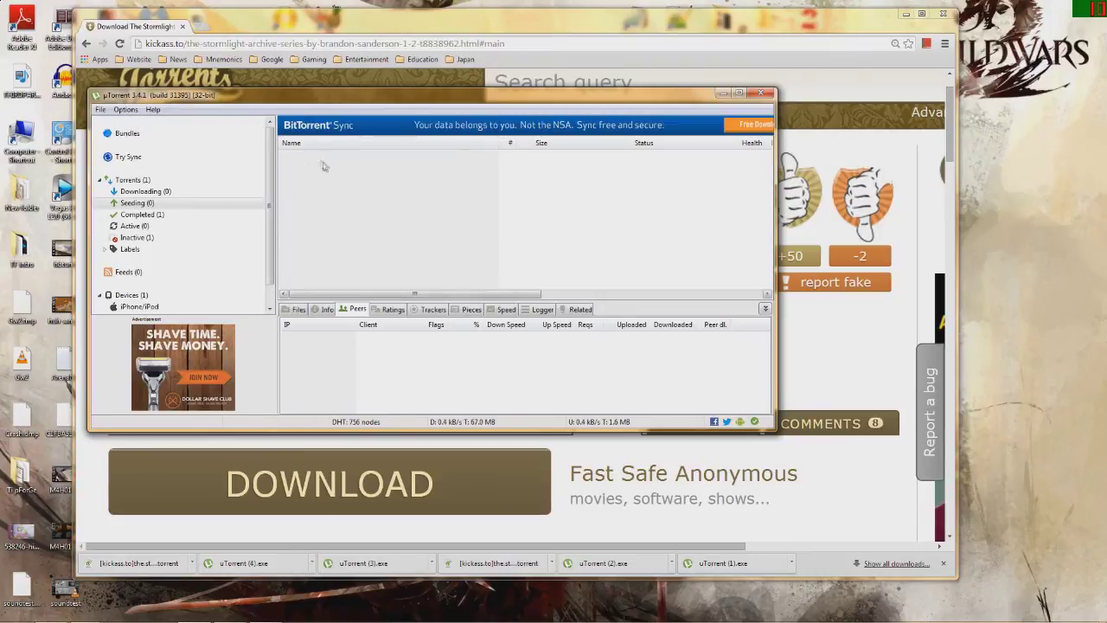
# - Open The Way of Kings EPUB from its download folder in Explorer
pyautogui.click(89, 612)
pyautogui.moveTo(85, 612)
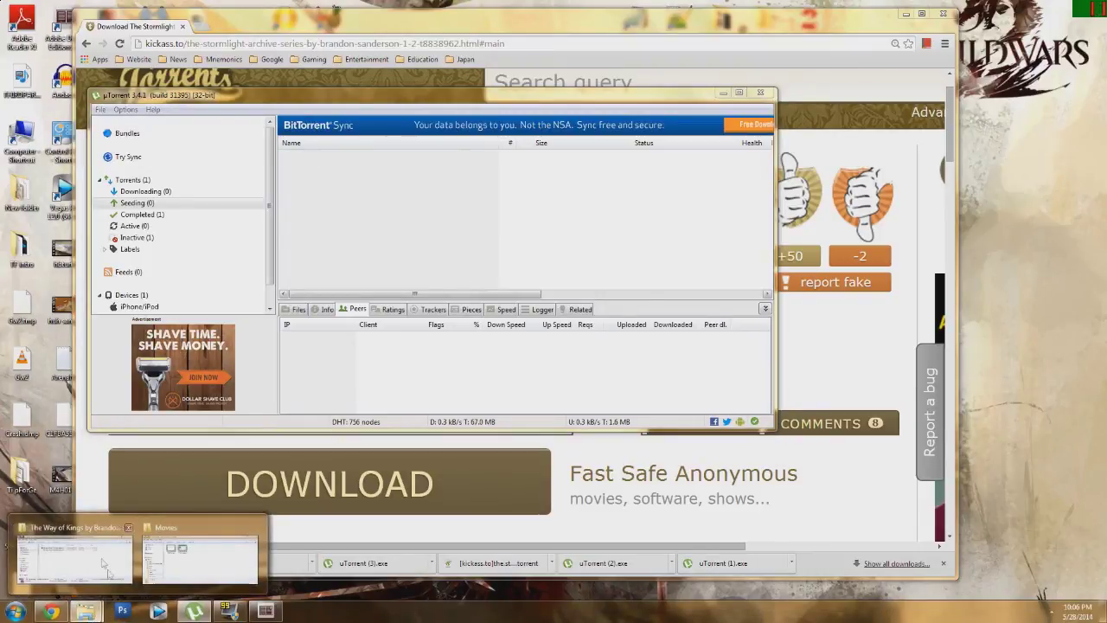
pyautogui.click(204, 554)
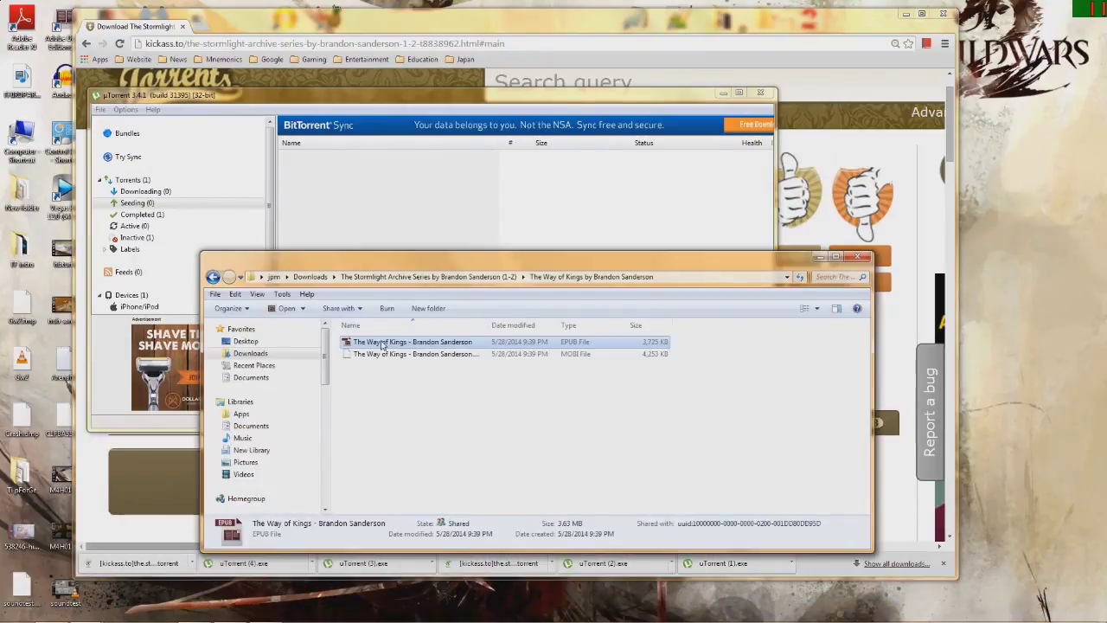
pyautogui.doubleClick(381, 345)
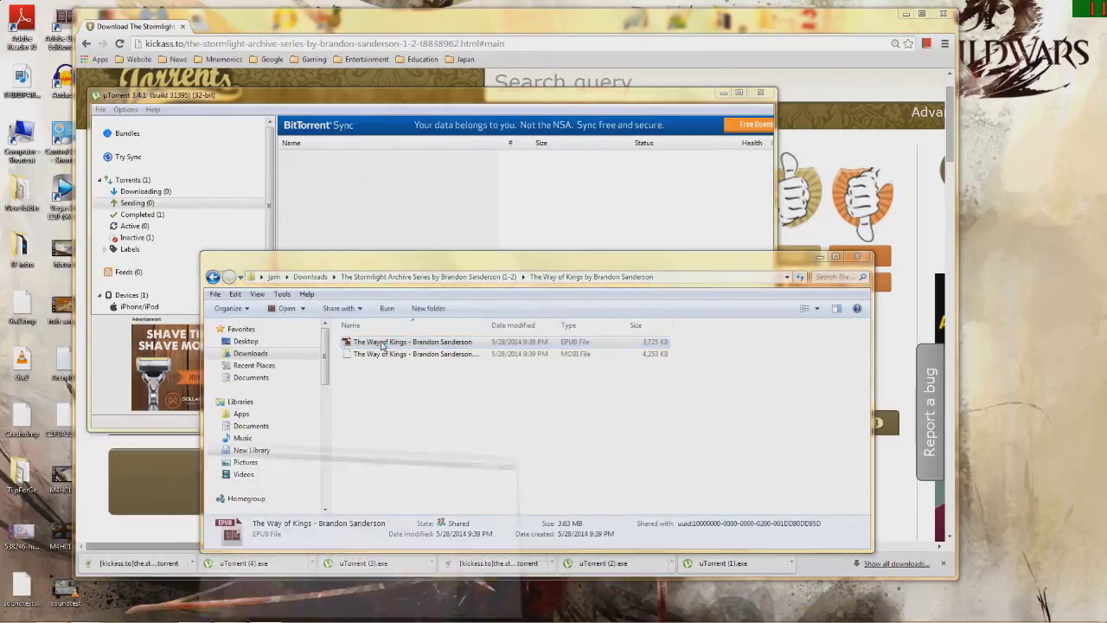
# - Page forward through The Way of Kings prologue, then scroll back to the Contents page
pyautogui.scroll(-5, 441, 333)
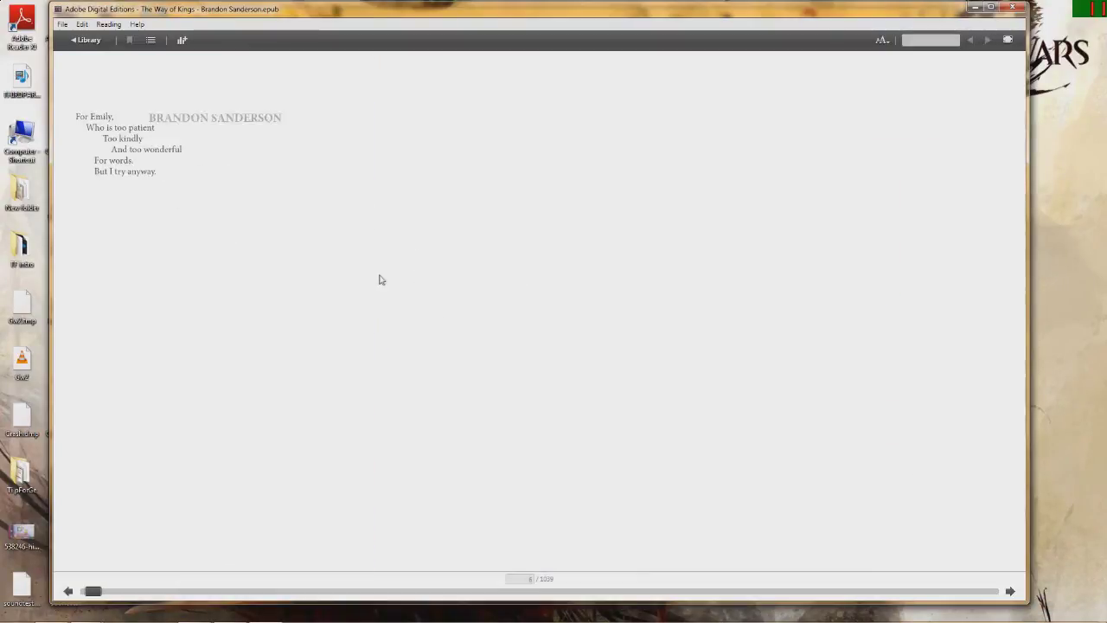
pyautogui.scroll(-5, 378, 277)
pyautogui.scroll(-5, 378, 273)
pyautogui.scroll(-5, 376, 259)
pyautogui.scroll(-3, 372, 255)
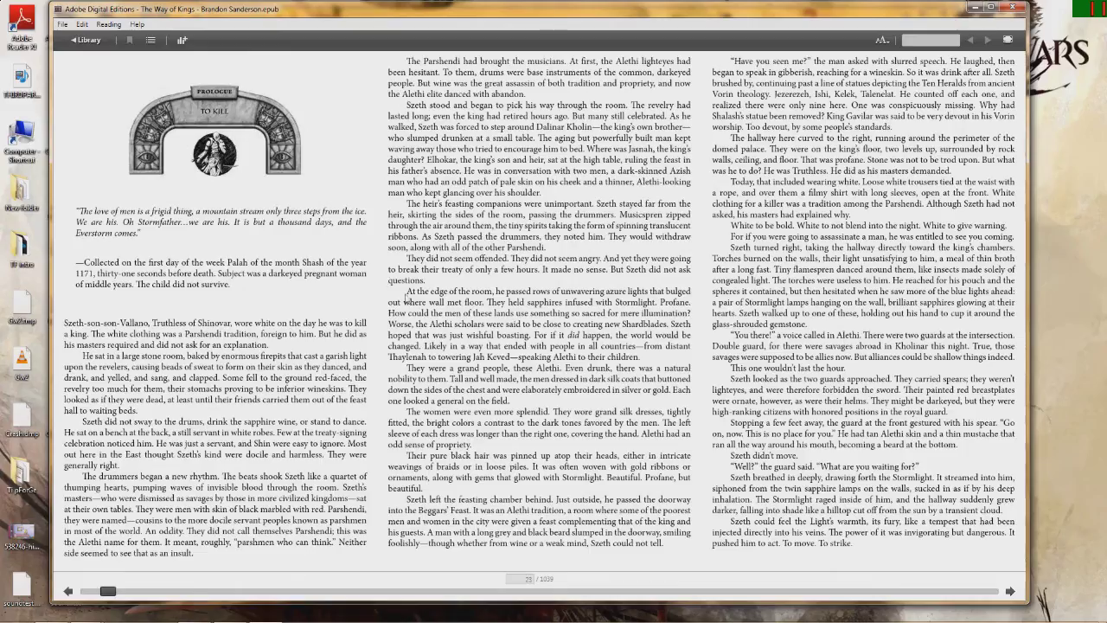
pyautogui.scroll(-3, 389, 277)
pyautogui.scroll(-3, 398, 294)
pyautogui.scroll(10, 398, 307)
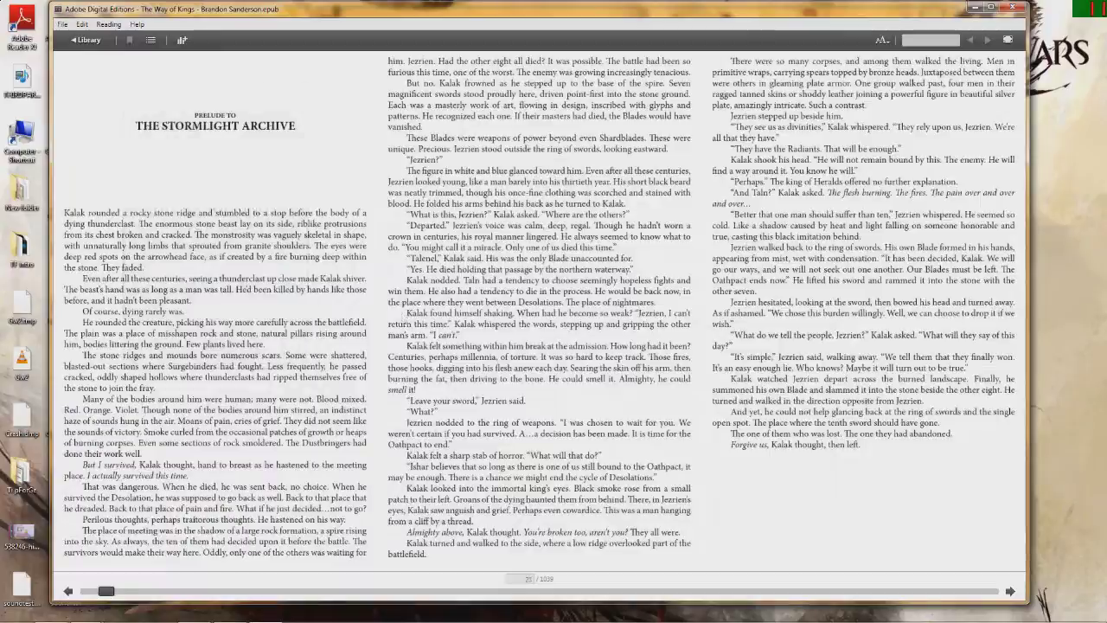
pyautogui.scroll(5, 406, 324)
pyautogui.scroll(5, 419, 273)
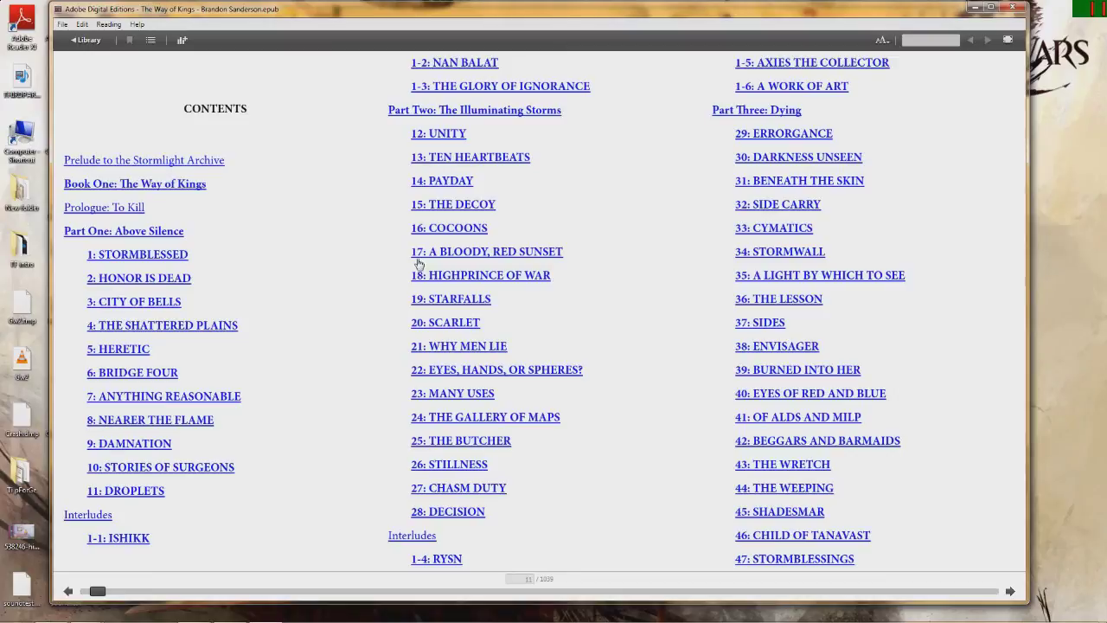